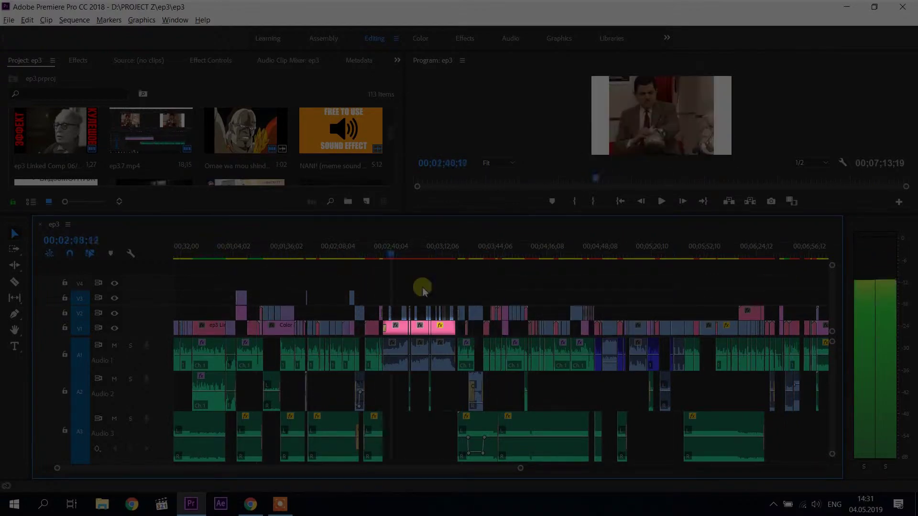
{"action": "left_click_drag", "start_coordinate": [513, 321], "coordinate": [389, 328]}
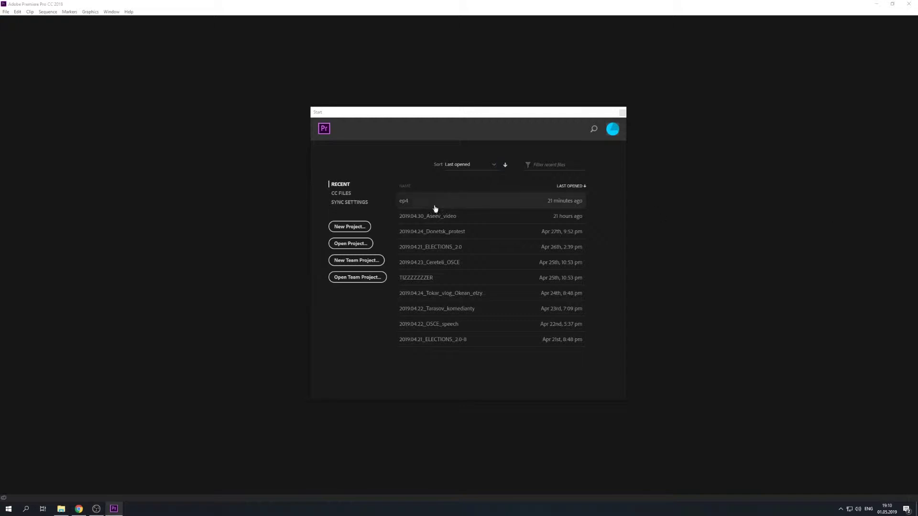
- Start a new project and create a folder named 2019.05.01Episode 4 inside Project z for it
{"action": "left_click", "coordinate": [343, 228]}
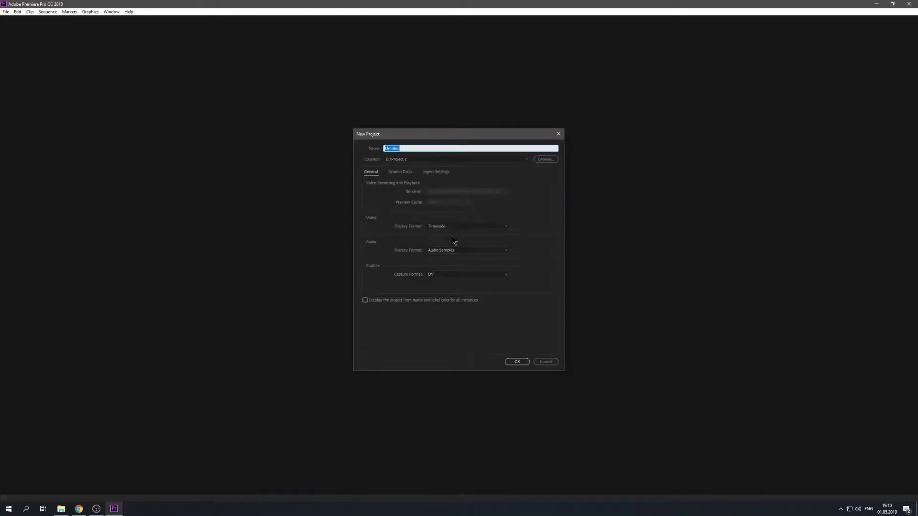
{"action": "left_click", "coordinate": [544, 159]}
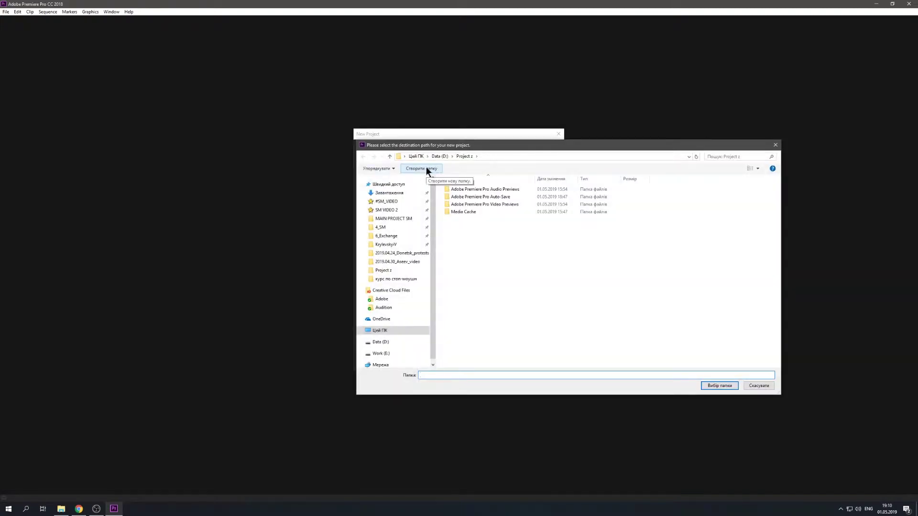
{"action": "left_click", "coordinate": [425, 168]}
{"action": "type", "text": "Episode 4"}
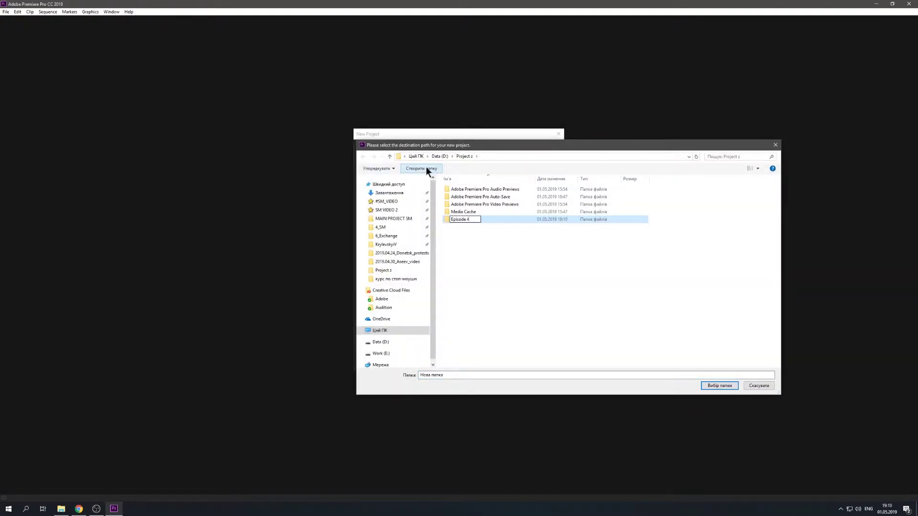
{"action": "key", "text": "Home"}
{"action": "type", "text": "2019.05.01"}
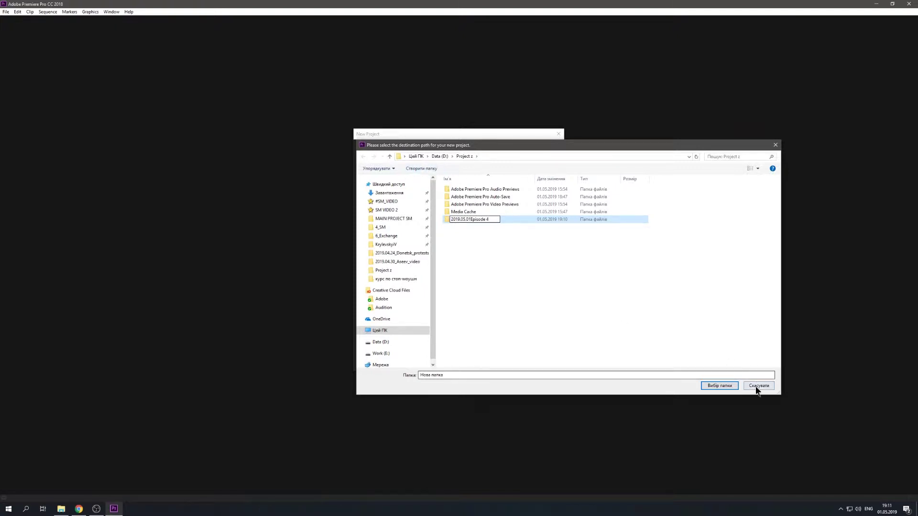
{"action": "key", "text": "Return"}
- Rename the folder to 2019.05.01 Episode 4, choose it as the location and create the project 2019.05.01 Episode 4
{"action": "left_click", "coordinate": [476, 191]}
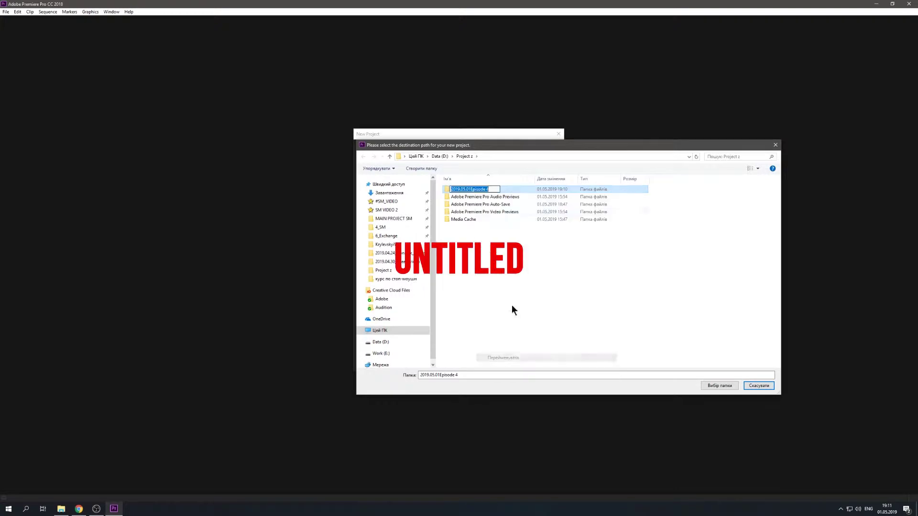
{"action": "left_click", "coordinate": [470, 188]}
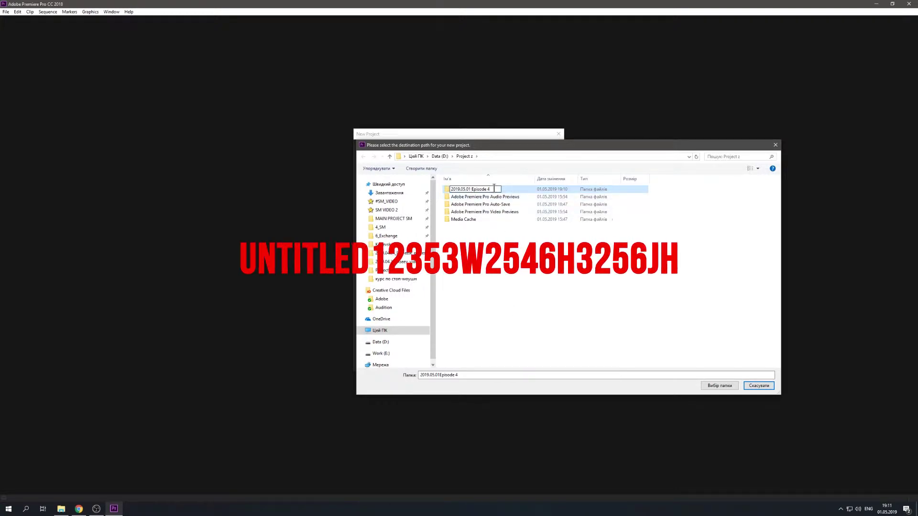
{"action": "left_click", "coordinate": [718, 385]}
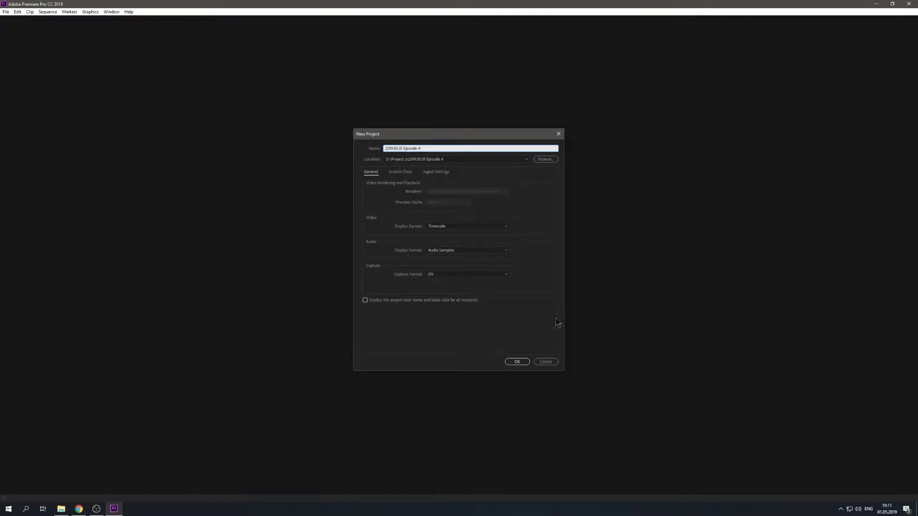
{"action": "left_click", "coordinate": [516, 362]}
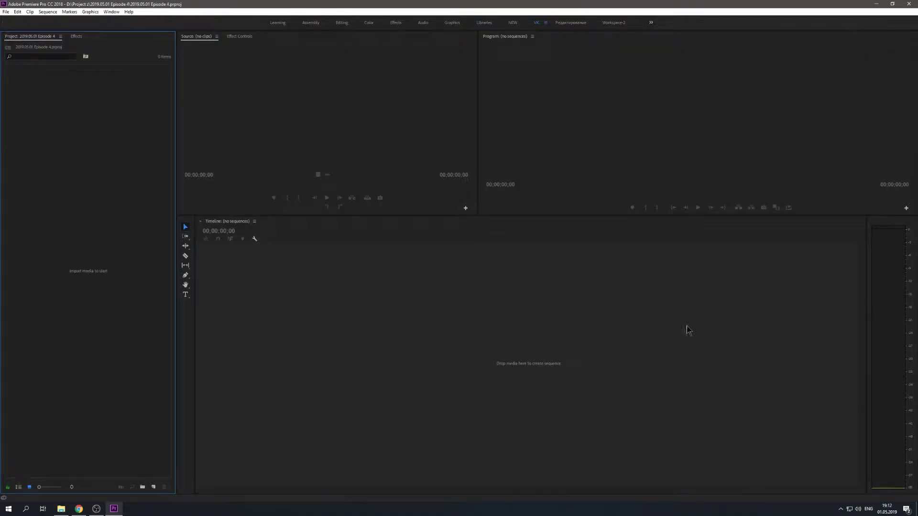
- Create a new sequence from a Digital SLR 1080p preset, 1920x1080 at 25 fps with progressive scan
{"action": "key", "text": "ctrl+n"}
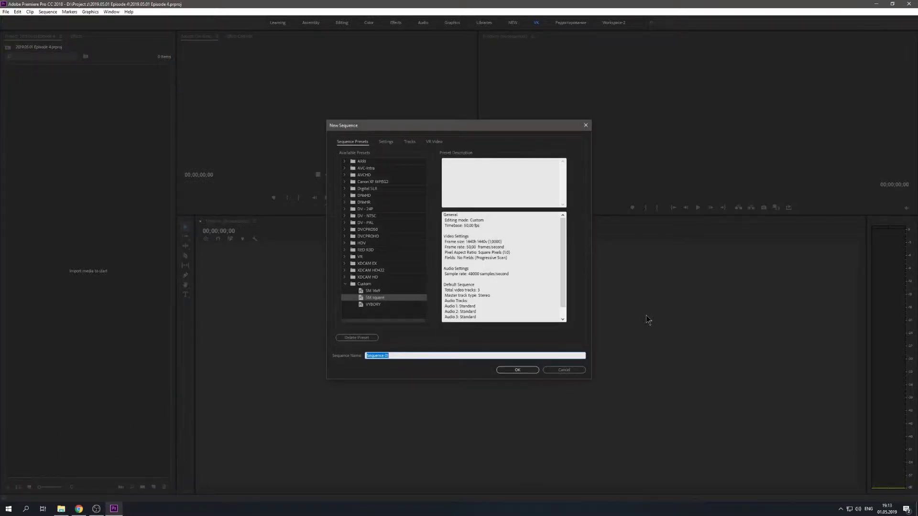
{"action": "left_click", "coordinate": [361, 168]}
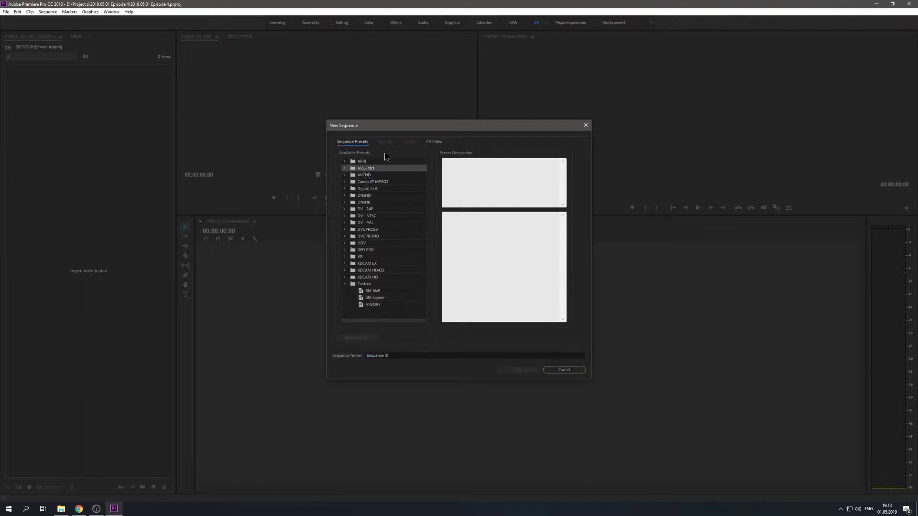
{"action": "left_click", "coordinate": [346, 284]}
{"action": "left_click", "coordinate": [345, 188]}
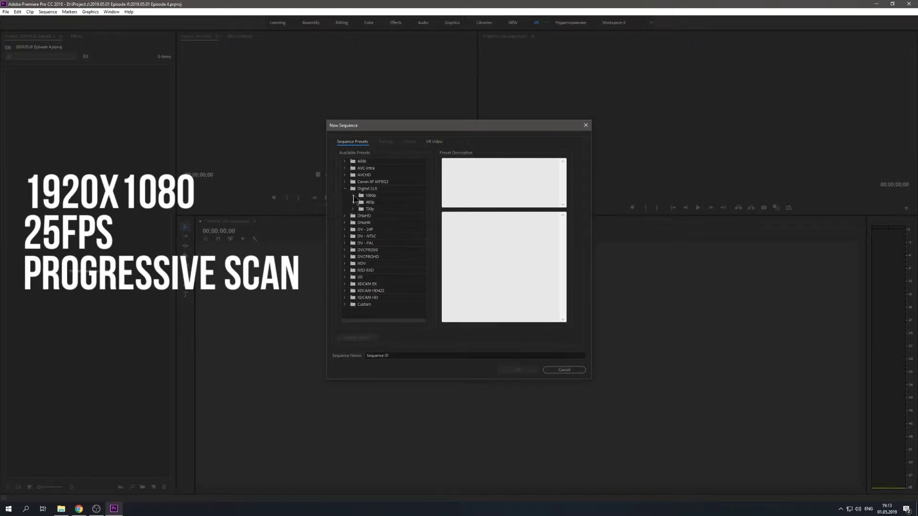
{"action": "left_click", "coordinate": [354, 196]}
{"action": "left_click", "coordinate": [385, 209]}
{"action": "left_click", "coordinate": [388, 144]}
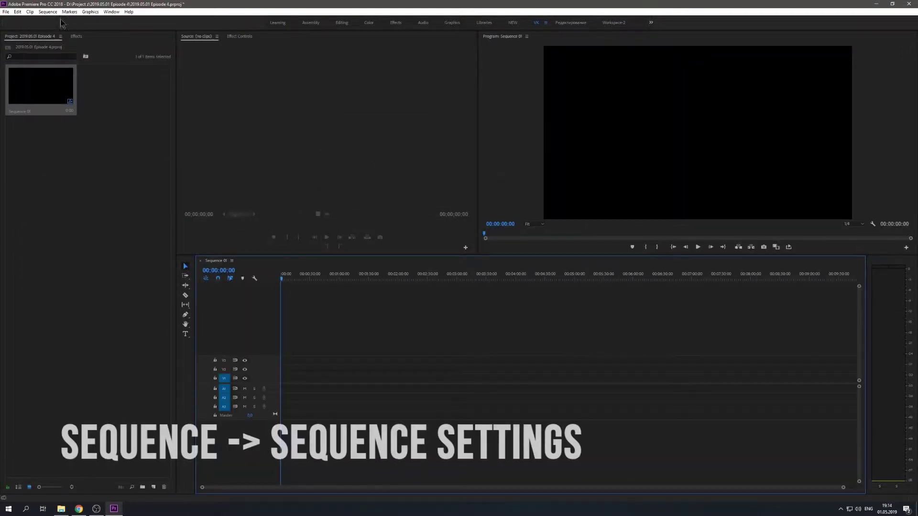
- Try a timebase of 50.00 frames/second in the sequence settings
{"action": "left_click", "coordinate": [48, 12]}
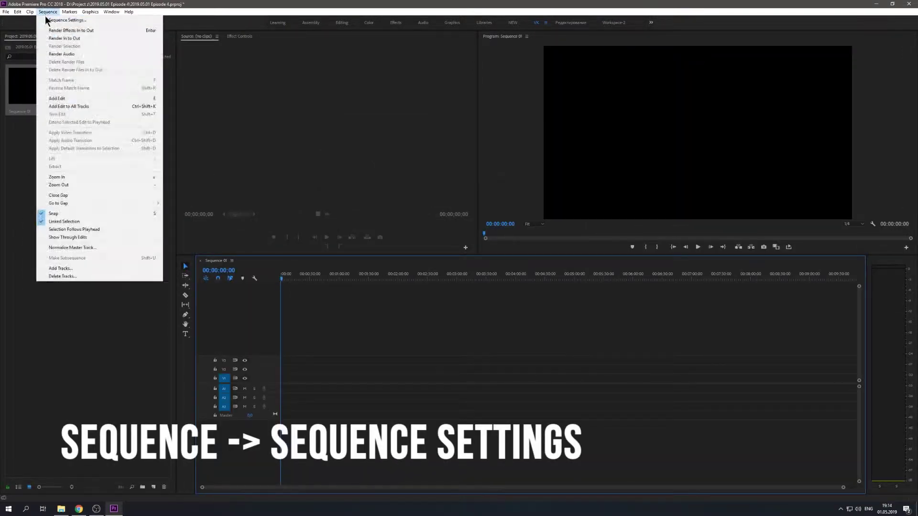
{"action": "left_click", "coordinate": [62, 19]}
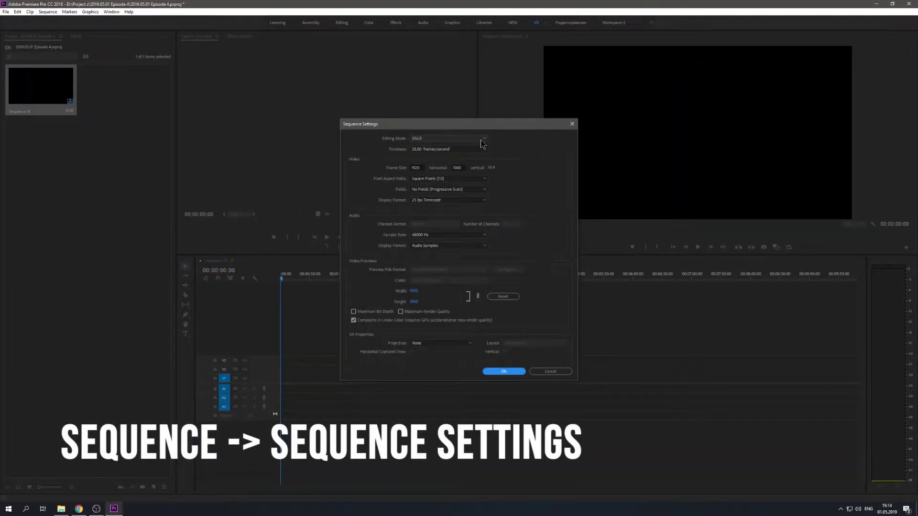
{"action": "left_click", "coordinate": [447, 150]}
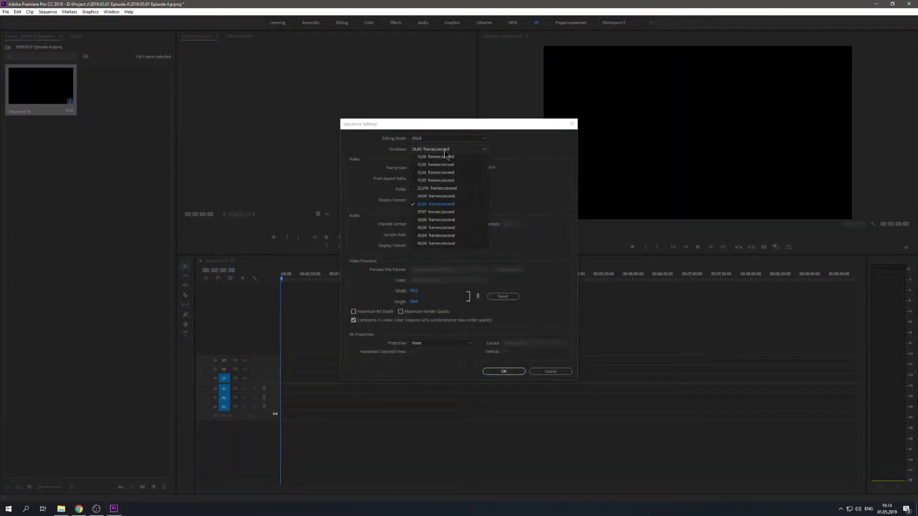
{"action": "left_click", "coordinate": [436, 227]}
{"action": "left_click", "coordinate": [449, 150]}
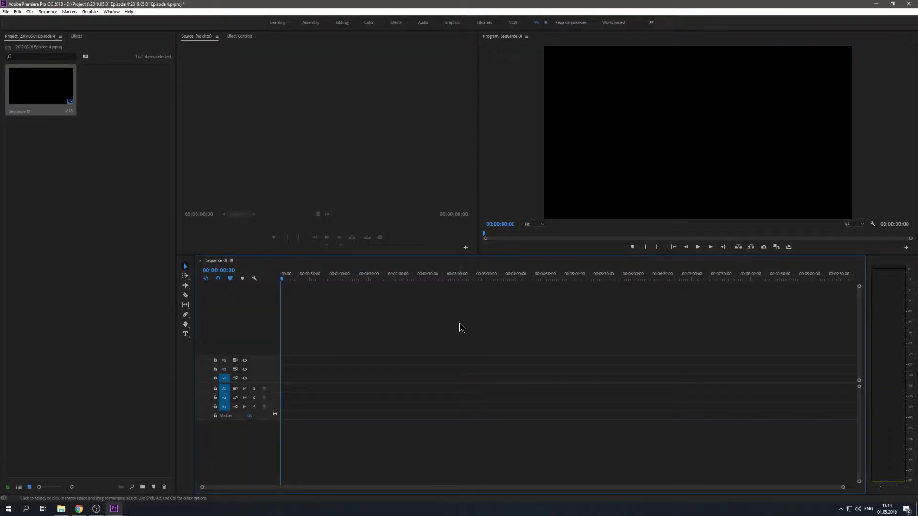
- Switch through the Editing, Color and a further workspace to compare their layouts
{"action": "key", "text": "alt+shift+3"}
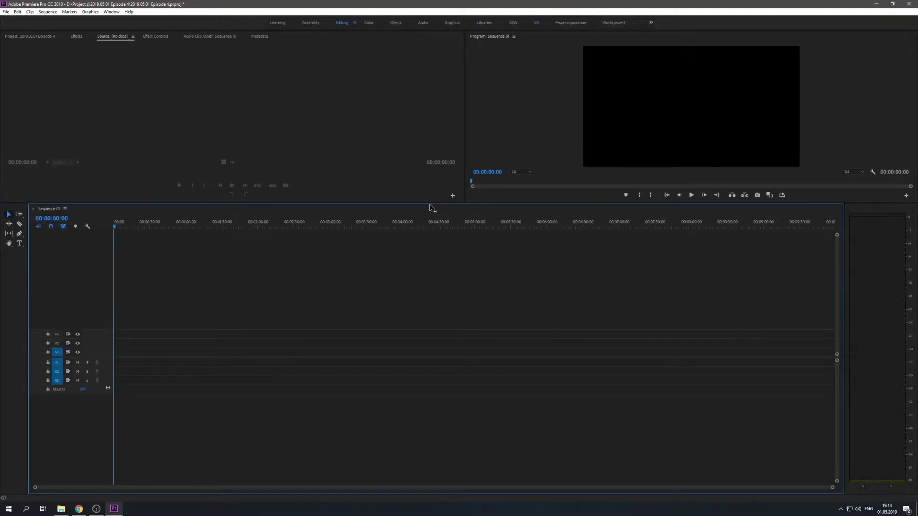
{"action": "key", "text": "alt+shift+4"}
{"action": "key", "text": "alt+shift+9"}
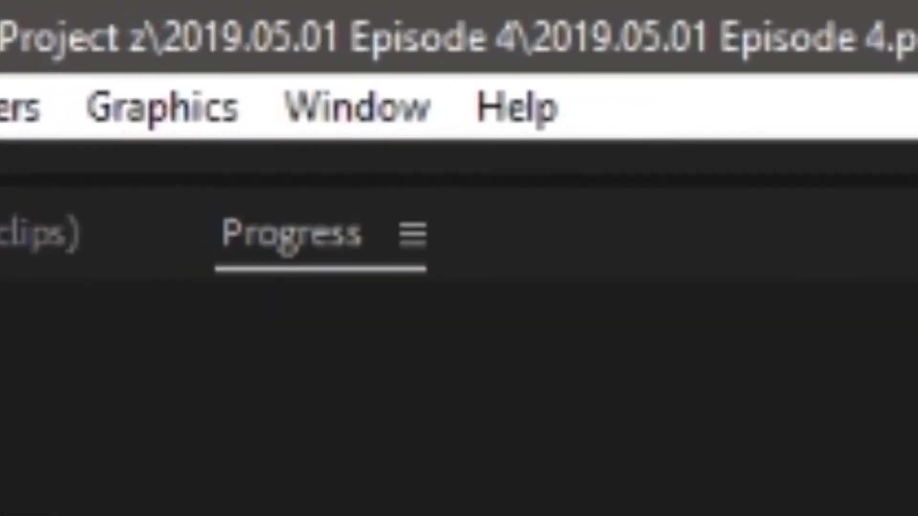
- Add the Effect Controls, Capture and Essential Graphics panels to the current workspace
{"action": "left_click", "coordinate": [254, 87]}
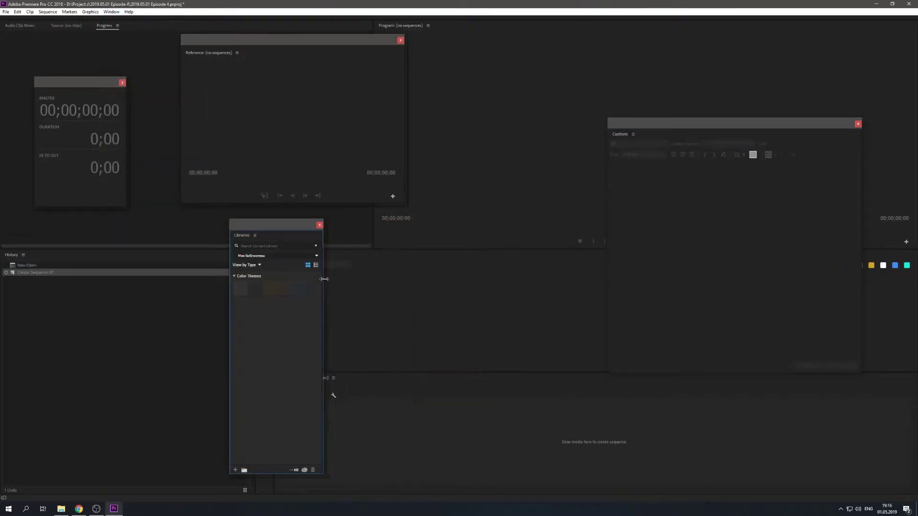
{"action": "left_click", "coordinate": [111, 12]}
{"action": "left_click", "coordinate": [123, 132]}
{"action": "left_click", "coordinate": [111, 11]}
{"action": "left_click", "coordinate": [121, 116]}
{"action": "left_click", "coordinate": [111, 11]}
{"action": "left_click", "coordinate": [122, 251]}
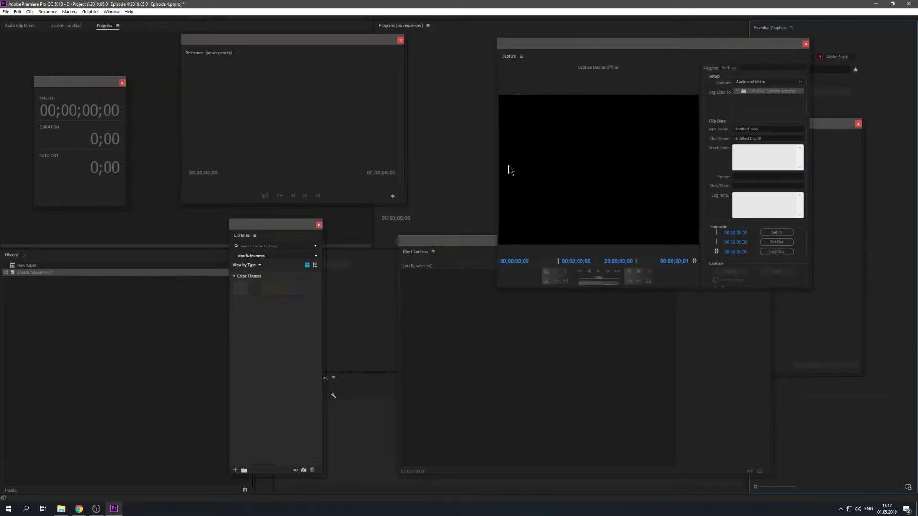
{"action": "left_click", "coordinate": [111, 12]}
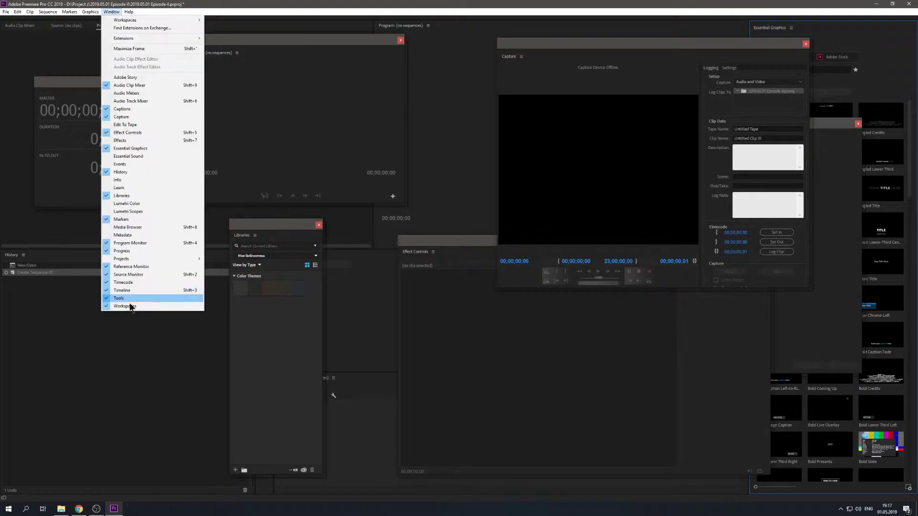
{"action": "left_click", "coordinate": [138, 230]}
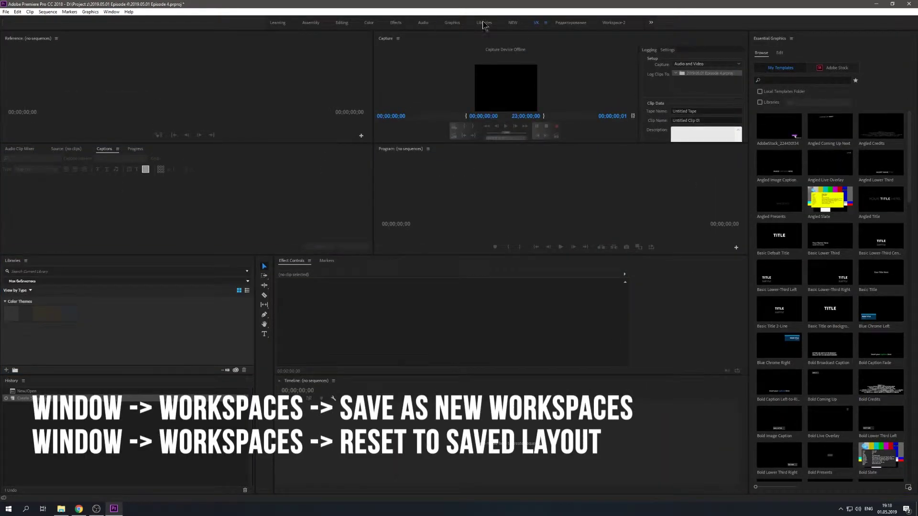
- Switch to the Editing workspace and back, and reset the rearranged workspace to its saved layout
{"action": "left_click", "coordinate": [341, 24]}
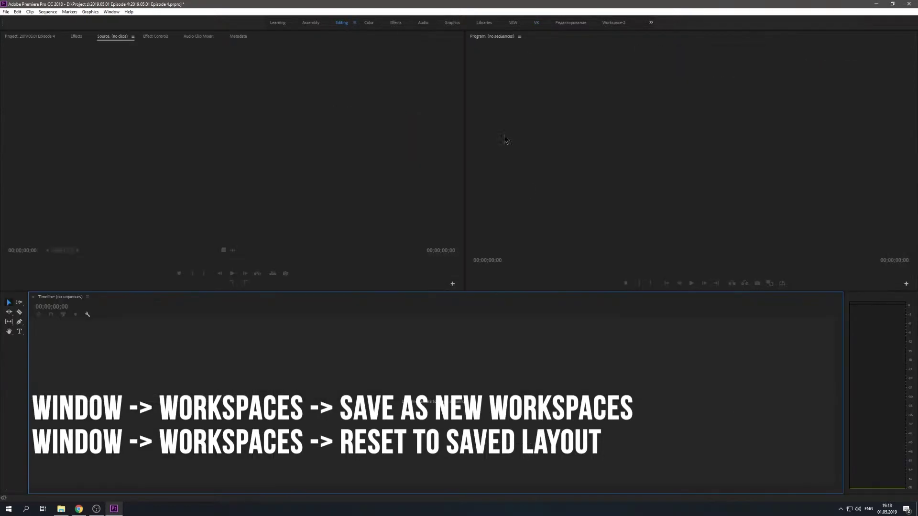
{"action": "left_click", "coordinate": [537, 24]}
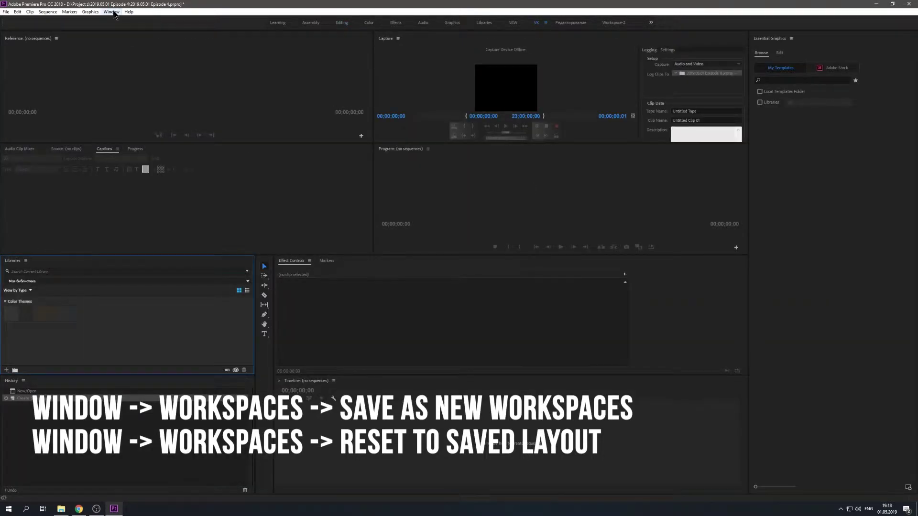
{"action": "left_click", "coordinate": [113, 12]}
{"action": "mouse_move", "coordinate": [138, 22]}
{"action": "left_click", "coordinate": [245, 136]}
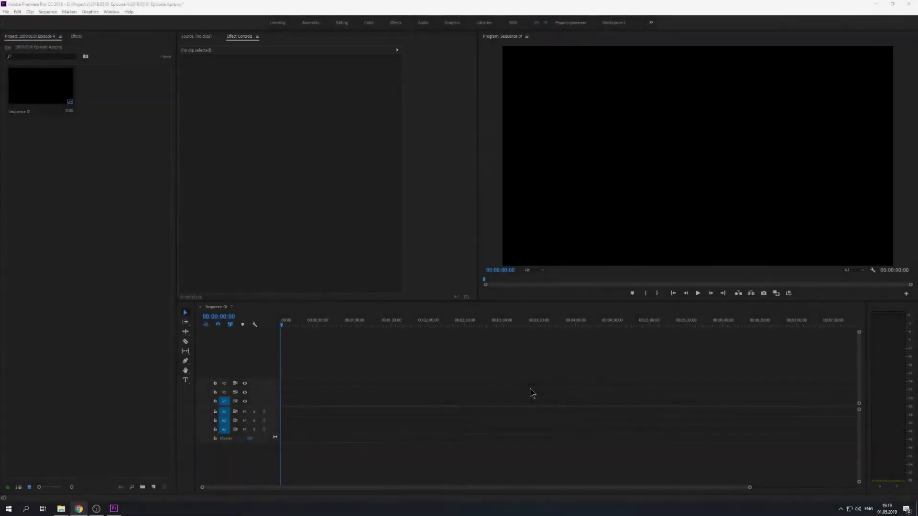
{"action": "left_click", "coordinate": [238, 161]}
- Import a video clip into the project and undo the import
{"action": "left_click", "coordinate": [89, 191]}
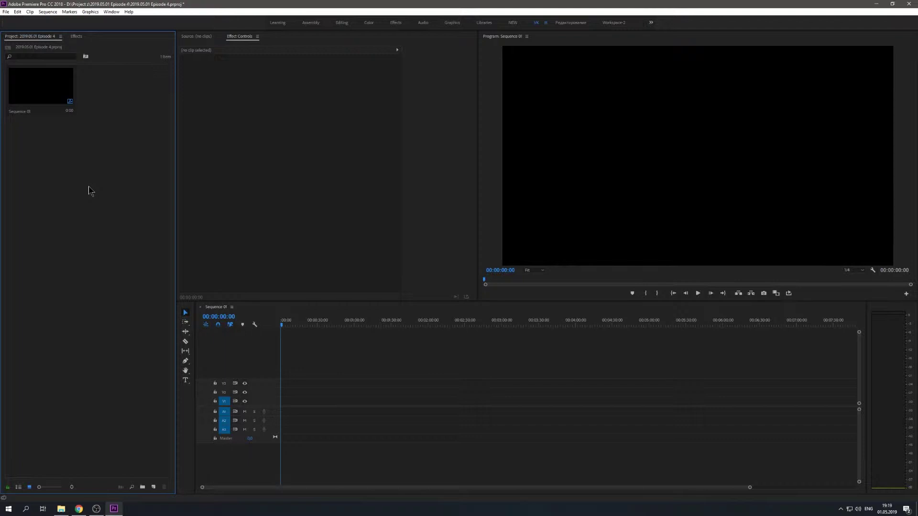
{"action": "double_click", "coordinate": [90, 191]}
{"action": "left_click", "coordinate": [100, 104]}
{"action": "left_click", "coordinate": [369, 271]}
{"action": "key", "text": "ctrl+z"}
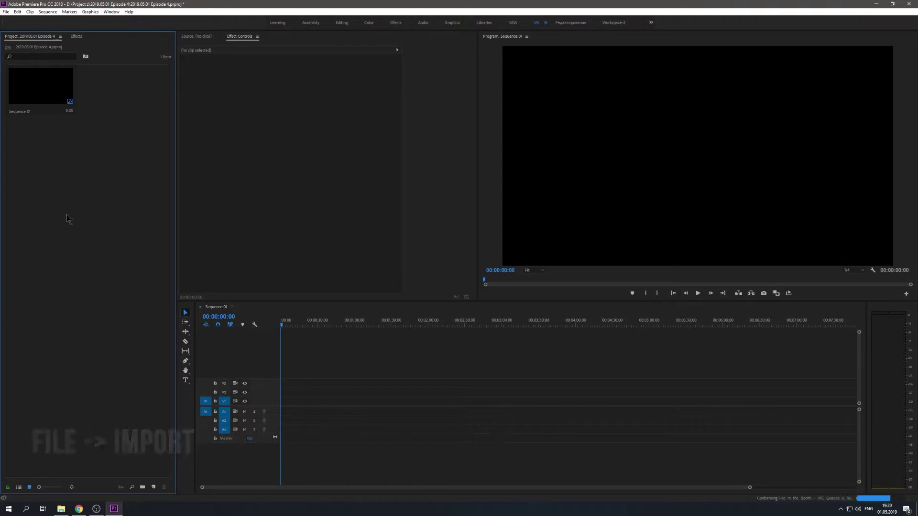
- Import a range of video files together into the project and undo that import
{"action": "left_click", "coordinate": [6, 11]}
{"action": "left_click", "coordinate": [33, 216]}
{"action": "left_click", "coordinate": [111, 134], "text": "shift"}
{"action": "left_click", "coordinate": [371, 274]}
{"action": "key", "text": "ctrl+z"}
- Import the five video clips into the project and sort the project items by name
{"action": "key", "text": "ctrl+i"}
{"action": "left_click_drag", "start_coordinate": [381, 260], "coordinate": [66, 207]}
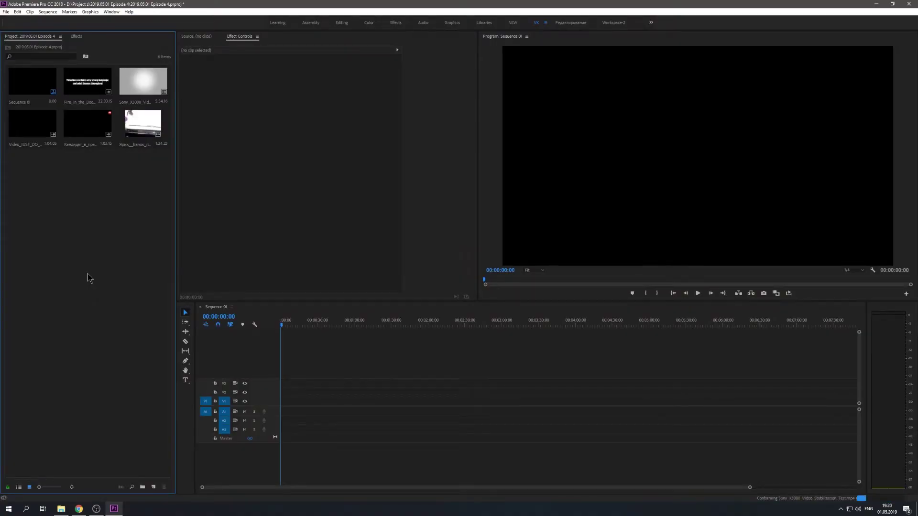
{"action": "left_click", "coordinate": [72, 487]}
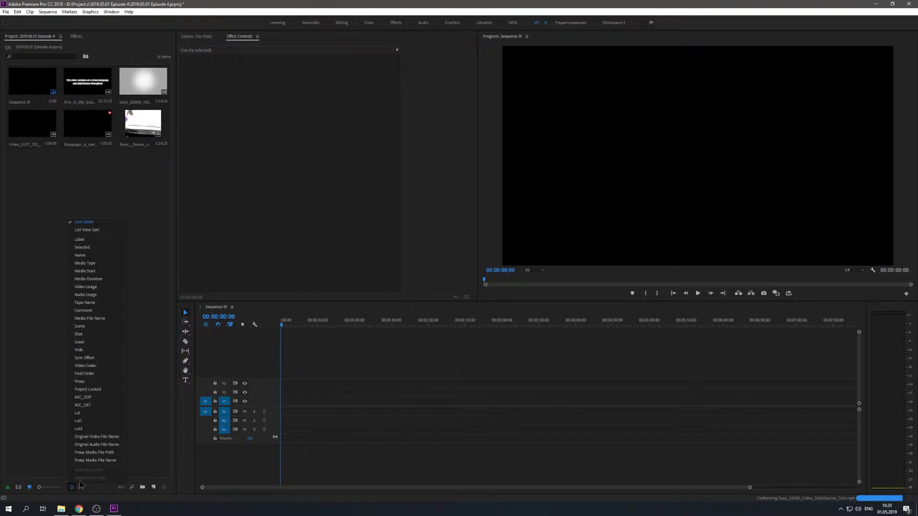
{"action": "left_click", "coordinate": [89, 256]}
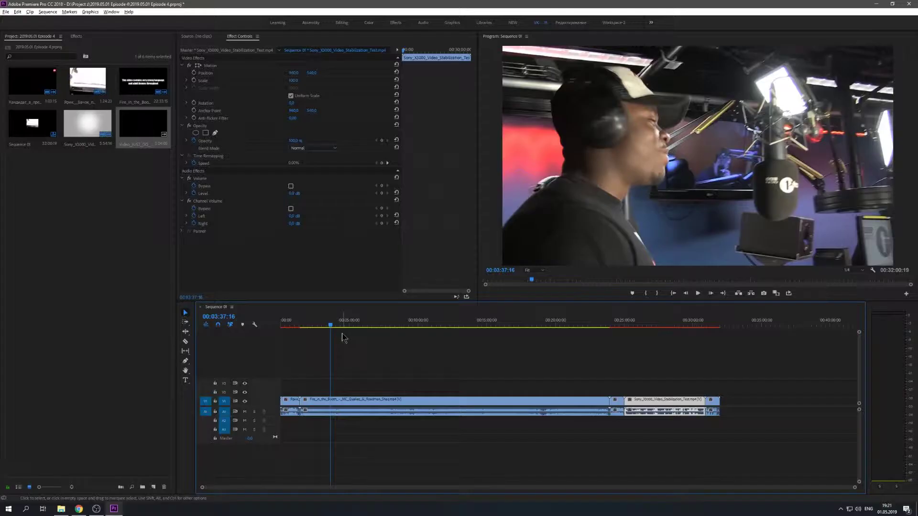
- Split the long Fire_in_the_Booth clip on the timeline at 00:03:37:16 and at further points up to 00:18:31:16
{"action": "key", "text": "ctrl+k"}
{"action": "left_click", "coordinate": [386, 325]}
{"action": "key", "text": "ctrl+k"}
{"action": "left_click", "coordinate": [439, 325]}
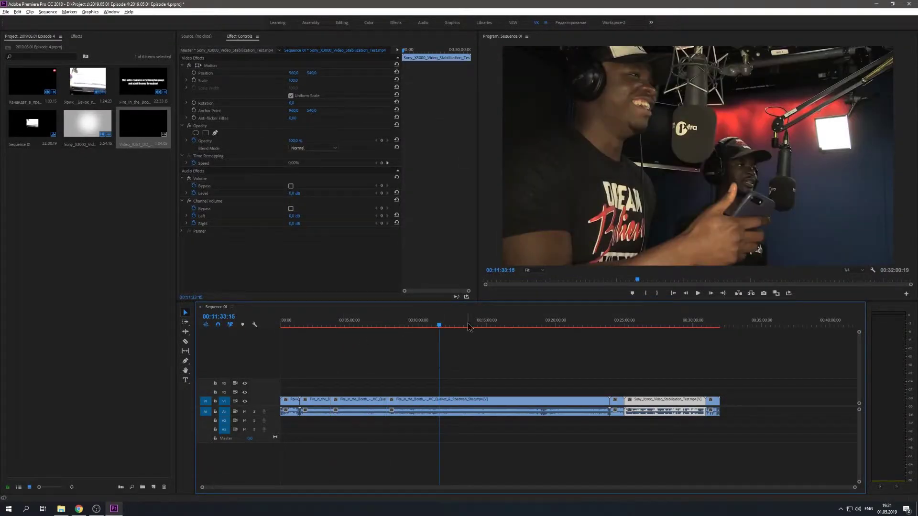
{"action": "left_click", "coordinate": [534, 325]}
- Try moving pieces of the split clip onto other video and audio tracks, and undo the moves
{"action": "left_click_drag", "start_coordinate": [511, 399], "coordinate": [511, 383]}
{"action": "left_click_drag", "start_coordinate": [416, 411], "coordinate": [456, 399]}
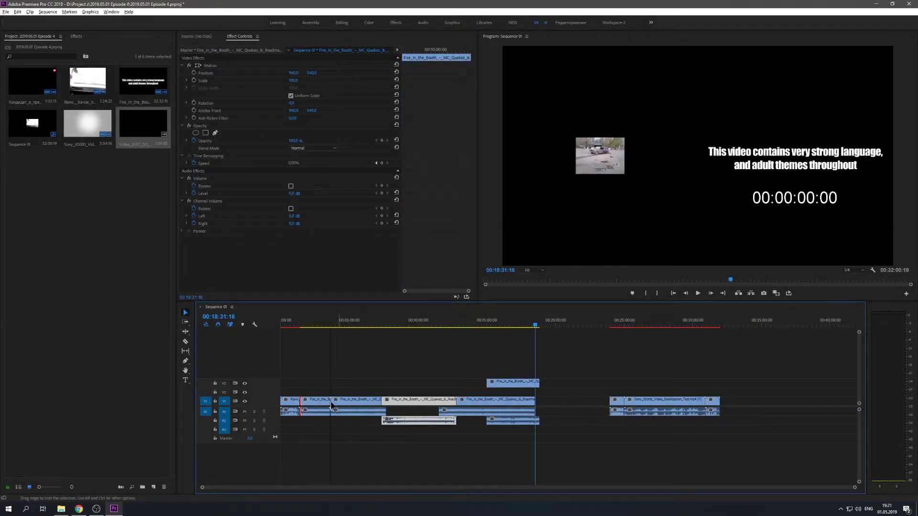
{"action": "key", "text": "ctrl+z"}
{"action": "key", "text": "ctrl+z"}
{"action": "key", "text": "ctrl+z"}
{"action": "left_click", "coordinate": [470, 325]}
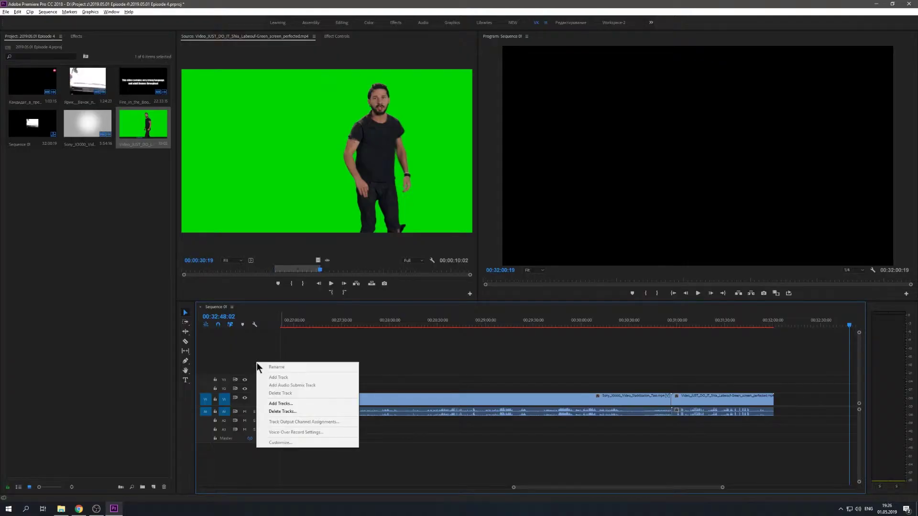
- Add video tracks after Video 3 and standard audio tracks after Audio 3 to the sequence
{"action": "left_click", "coordinate": [279, 404]}
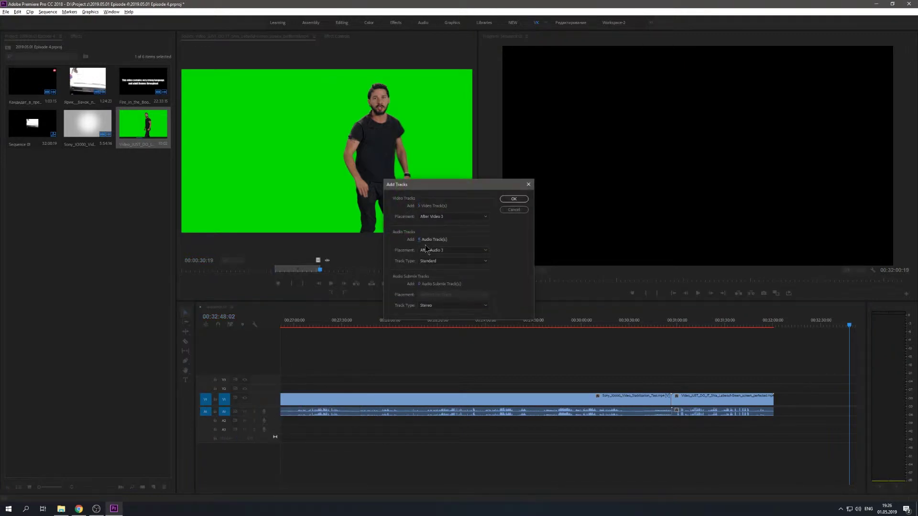
{"action": "left_click", "coordinate": [513, 199]}
{"action": "key", "text": "minus"}
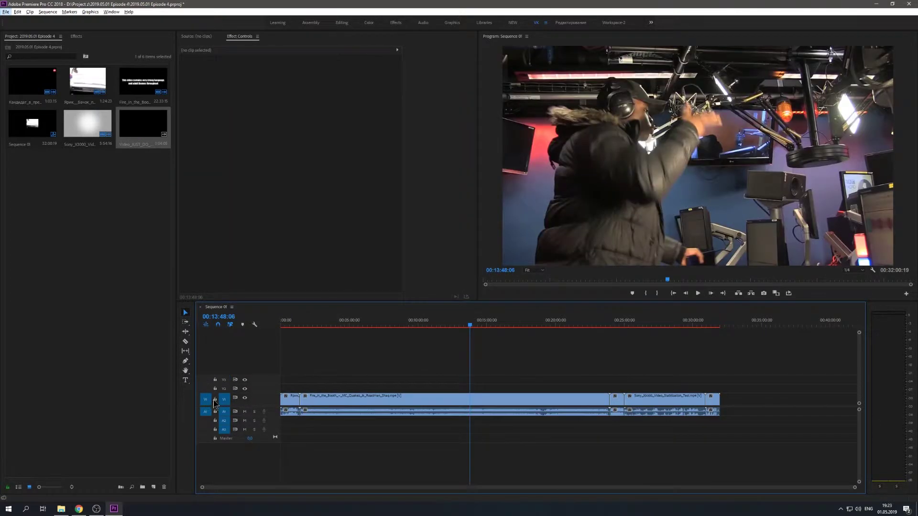
- Lock and unlock video track V1, and switch its track output off and on several times
{"action": "left_click", "coordinate": [215, 400]}
{"action": "left_click", "coordinate": [215, 400]}
{"action": "left_click", "coordinate": [244, 400]}
{"action": "left_click", "coordinate": [244, 399]}
{"action": "left_click", "coordinate": [244, 398]}
{"action": "left_click", "coordinate": [244, 399]}
{"action": "left_click", "coordinate": [244, 398]}
{"action": "left_click", "coordinate": [244, 398]}
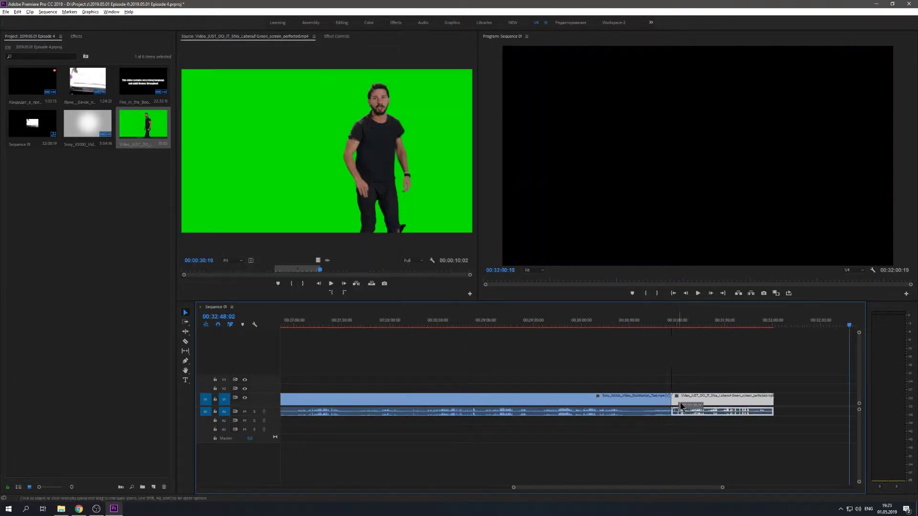
- Try shifting the JUST_DO_IT clip along the timeline and toggle snapping
{"action": "left_click_drag", "start_coordinate": [681, 405], "coordinate": [701, 404]}
{"action": "left_click", "coordinate": [218, 324]}
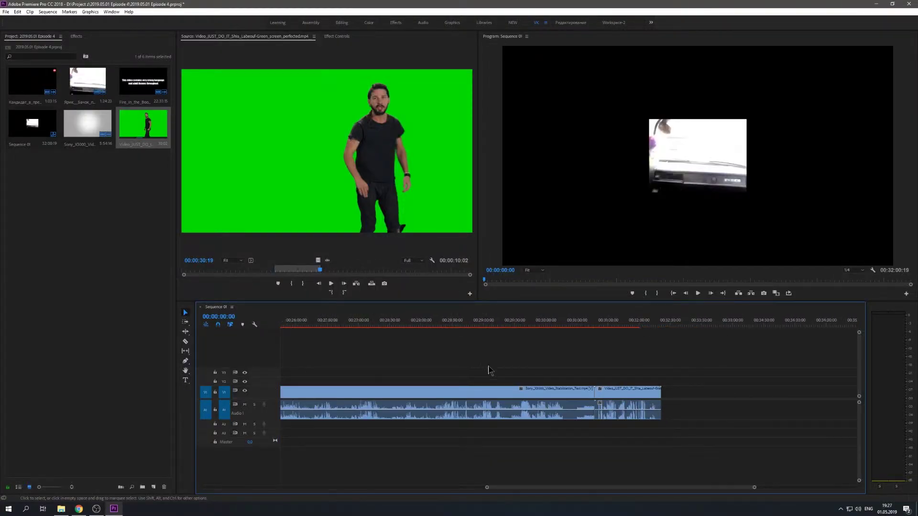
- Move the JUST_DO_IT clip away from the Sony clip and delete the resulting gap between them
{"action": "scroll", "coordinate": [533, 373], "scroll_direction": "down", "scroll_amount": 1}
{"action": "scroll", "coordinate": [536, 372], "scroll_direction": "up", "scroll_amount": 4}
{"action": "left_click", "coordinate": [740, 399]}
{"action": "left_click_drag", "start_coordinate": [739, 399], "coordinate": [814, 400]}
{"action": "left_click", "coordinate": [730, 399]}
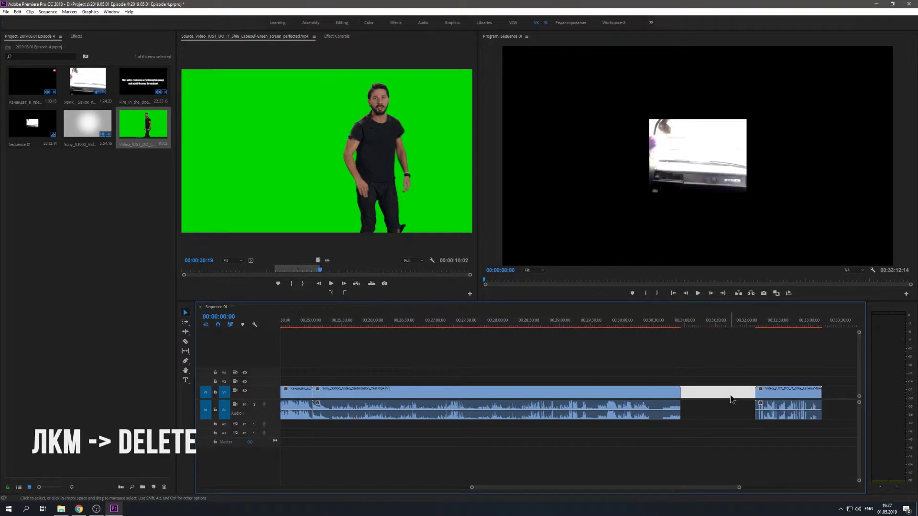
{"action": "key", "text": "Delete"}
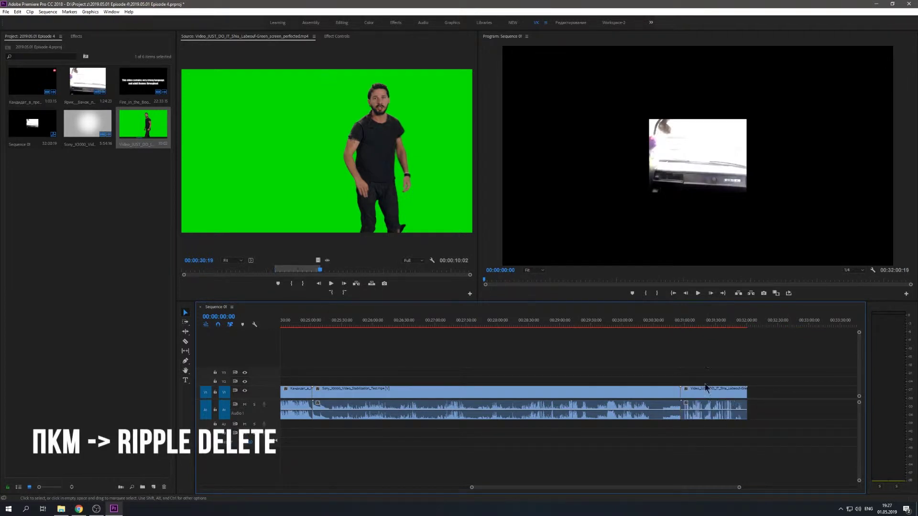
- Move the JUST_DO_IT clip further along the timeline again and close the gap before it with Ripple Delete
{"action": "left_click_drag", "start_coordinate": [705, 399], "coordinate": [804, 400]}
{"action": "right_click", "coordinate": [715, 395]}
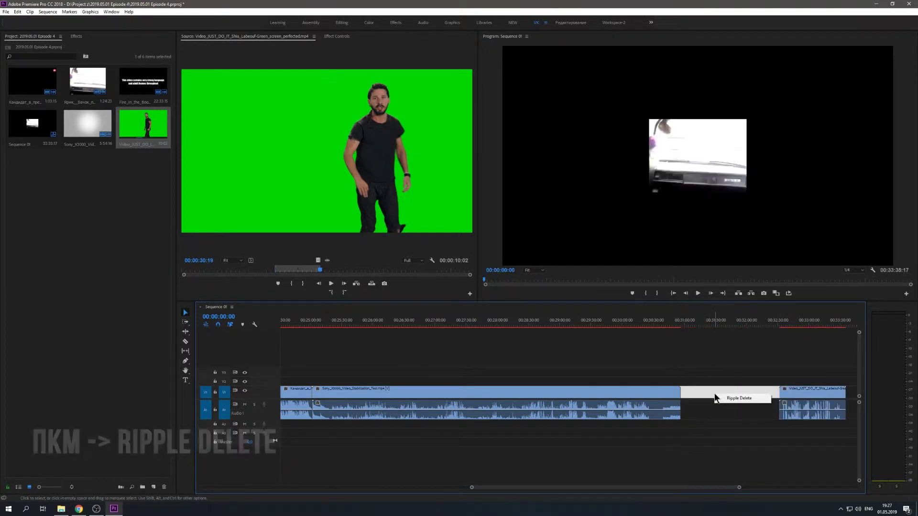
{"action": "left_click", "coordinate": [739, 398]}
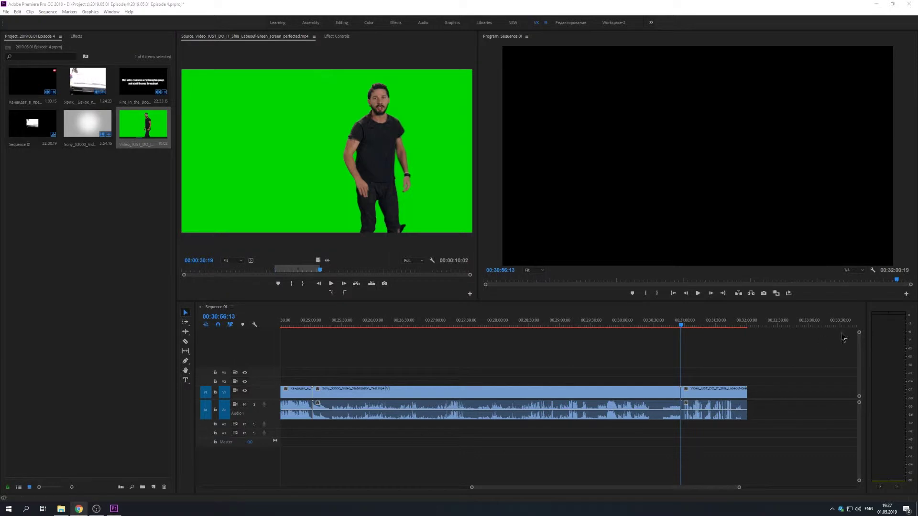
- Move the JUST_DO_IT clip along the timeline, leaving a gap of about 29 seconds after the Sony clip
{"action": "left_click_drag", "start_coordinate": [710, 407], "coordinate": [736, 406]}
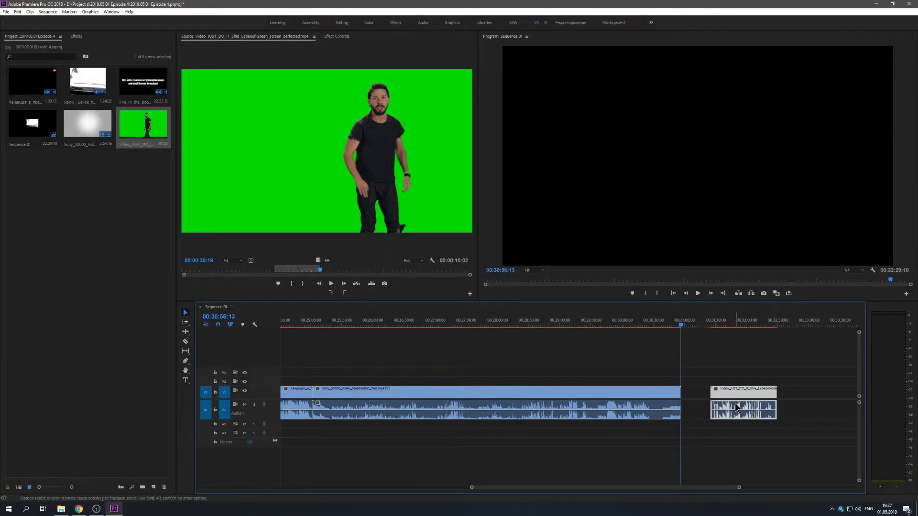
{"action": "left_click", "coordinate": [733, 374]}
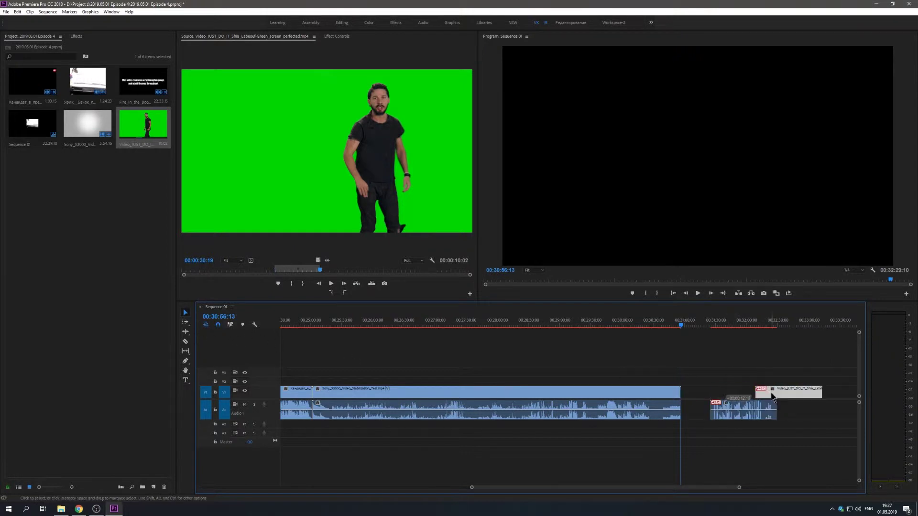
- Try unlinking the JUST_DO_IT clip's video from its audio and moving the parts separately, and return to the Selection tool
{"action": "right_click", "coordinate": [750, 396]}
{"action": "left_click", "coordinate": [767, 155]}
{"action": "left_click", "coordinate": [743, 410]}
{"action": "left_click_drag", "start_coordinate": [740, 392], "coordinate": [721, 409]}
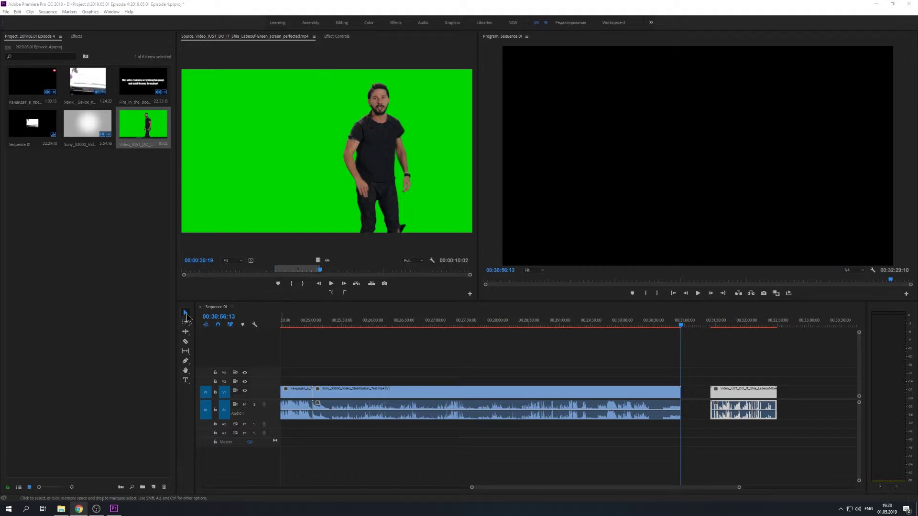
{"action": "left_click", "coordinate": [186, 317]}
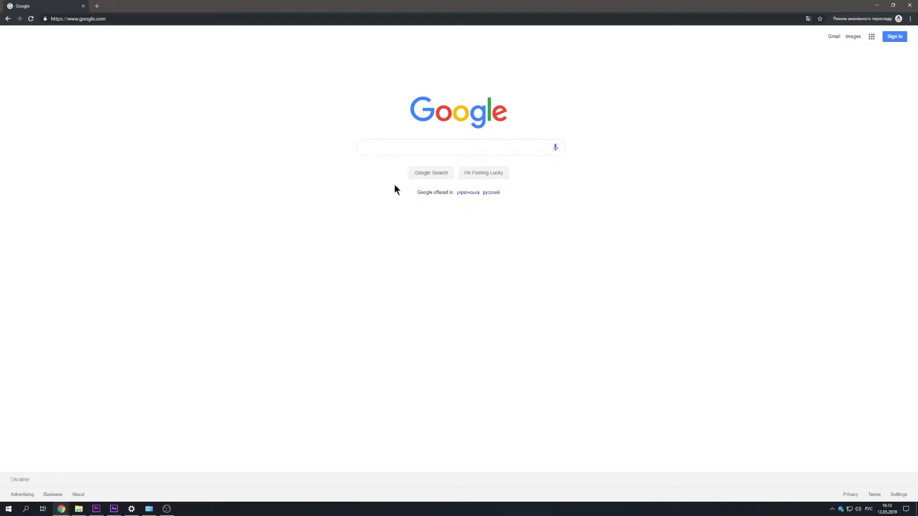
- Switch to the Chrome browser and search Google for "что такое имбовый"
{"action": "left_click", "coordinate": [383, 147]}
{"action": "type", "text": "что такое имбовый"}
{"action": "key", "text": "Return"}
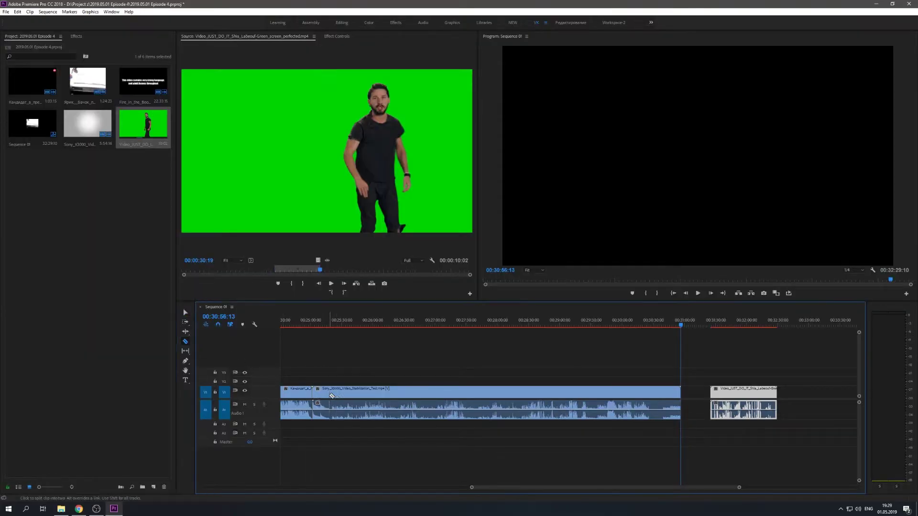
- Try splitting the Sony clip at several points with the Razor tool, and try out the Hand tool on the timeline
{"action": "left_click", "coordinate": [435, 397]}
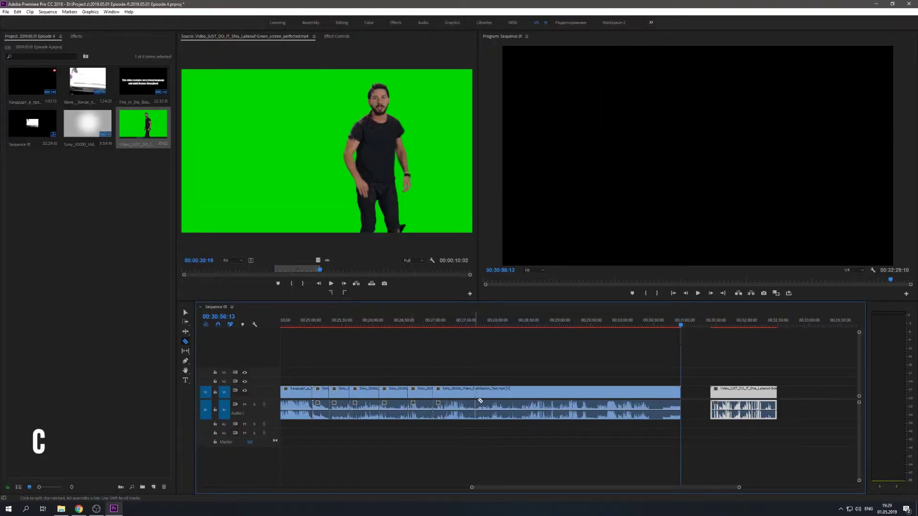
{"action": "left_click", "coordinate": [476, 397]}
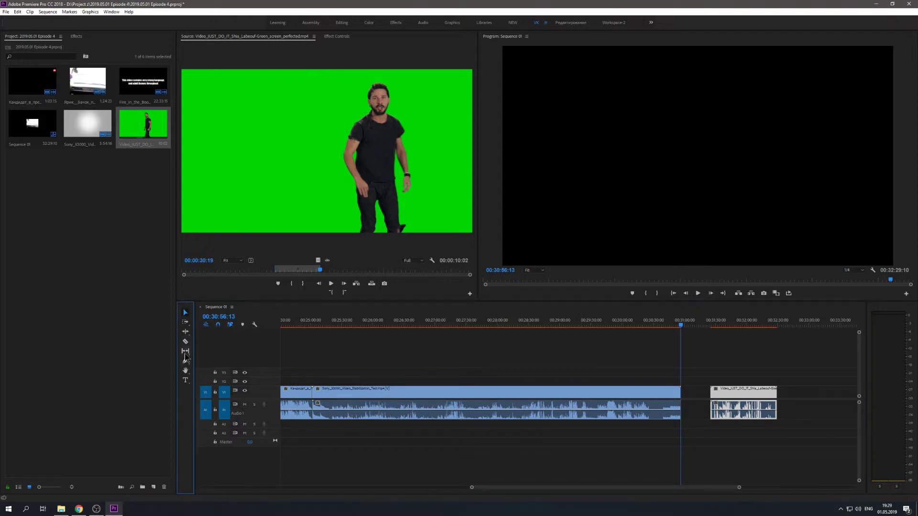
{"action": "mouse_move", "coordinate": [430, 374]}
{"action": "left_mouse_down"}
{"action": "mouse_move", "coordinate": [381, 375]}
{"action": "mouse_move", "coordinate": [492, 371]}
{"action": "mouse_move", "coordinate": [441, 372]}
{"action": "left_mouse_up"}
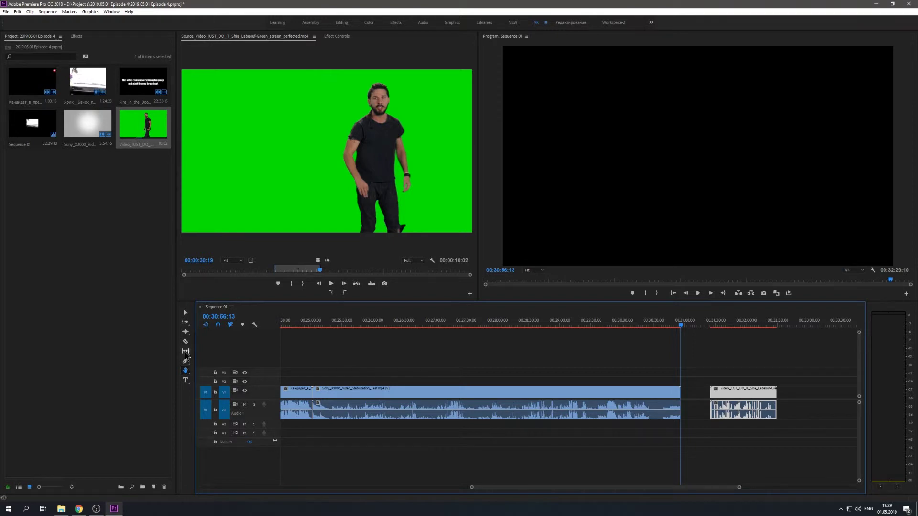
{"action": "left_click", "coordinate": [185, 313]}
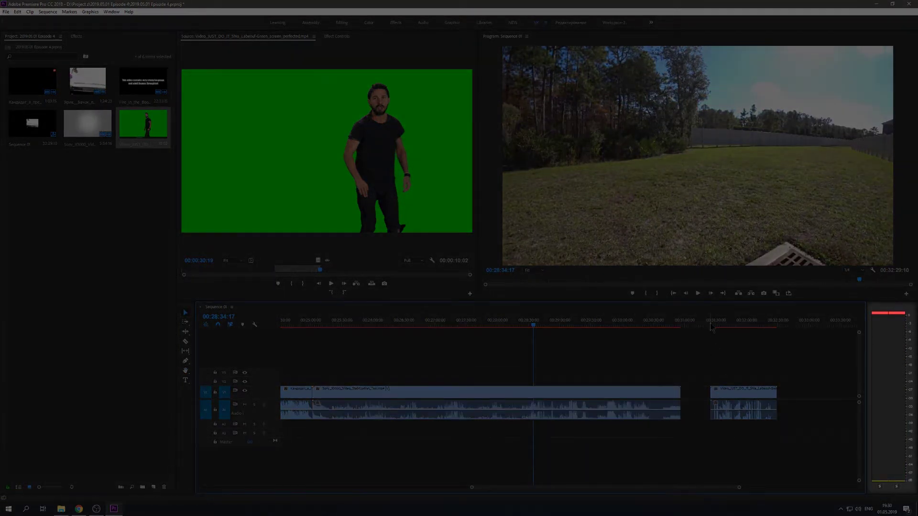
- Play the JUST_DO_IT clip on the timeline while watching the audio meters, and slightly adjust its audio volume line
{"action": "left_click", "coordinate": [717, 326]}
{"action": "key", "text": "space"}
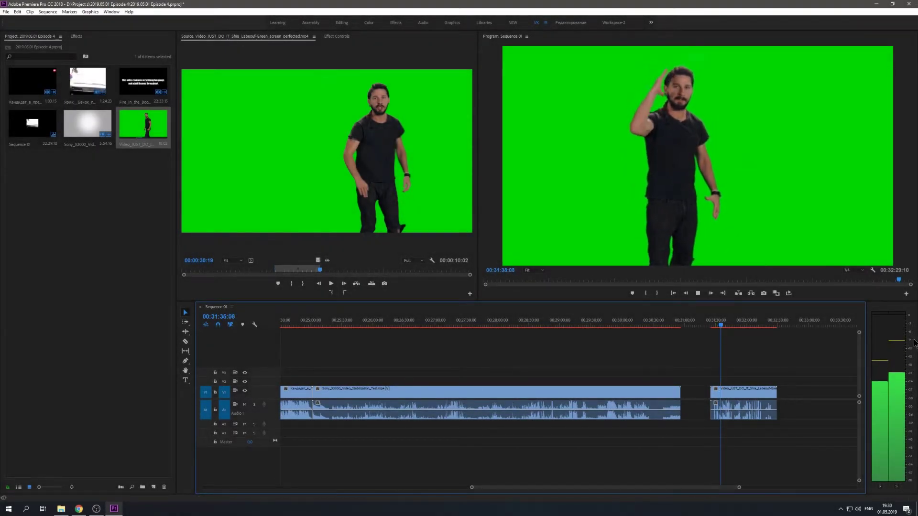
{"action": "left_click", "coordinate": [748, 411]}
{"action": "left_click_drag", "start_coordinate": [748, 411], "coordinate": [748, 413]}
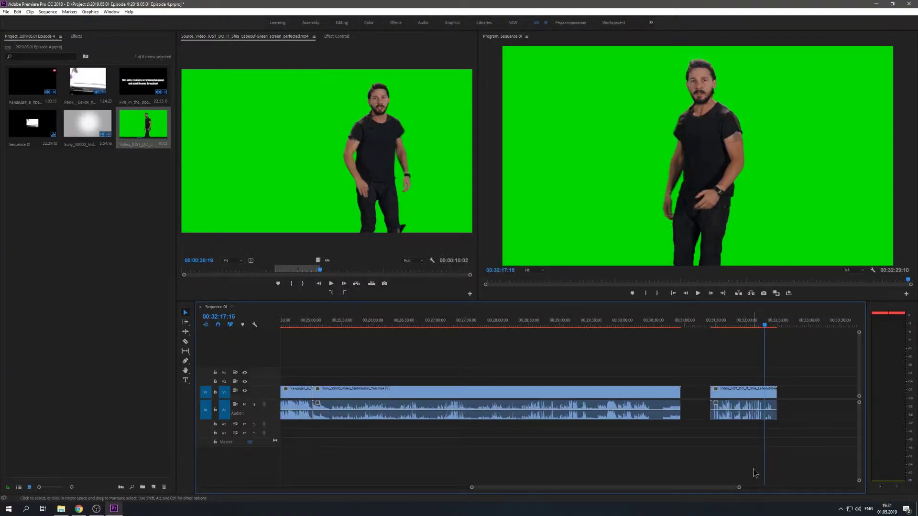
- Examine the sequence on the timeline at different zoom levels and scroll along its clips
{"action": "key", "text": "="}
{"action": "key", "text": "minus"}
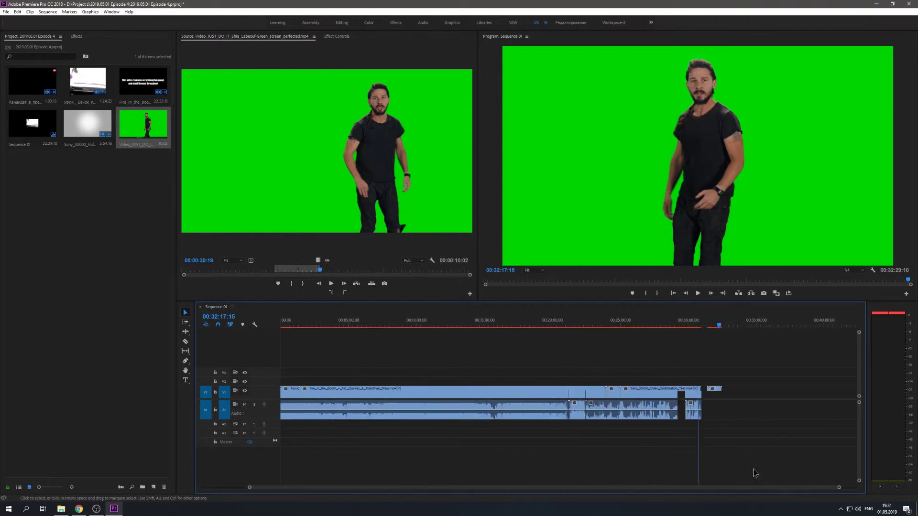
{"action": "key", "text": "equal"}
{"action": "key", "text": "equal"}
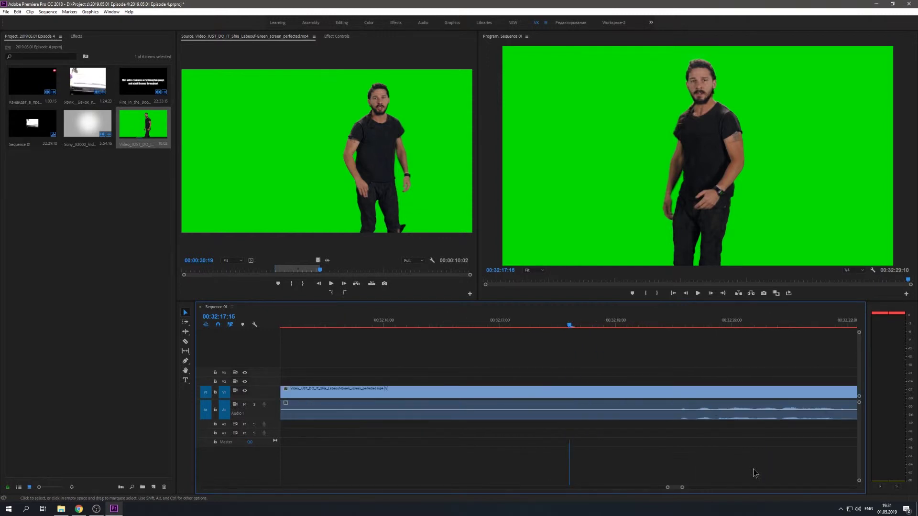
{"action": "key", "text": "minus"}
{"action": "scroll", "coordinate": [754, 473], "scroll_direction": "down", "scroll_amount": 2}
{"action": "scroll", "coordinate": [754, 473], "scroll_direction": "up", "scroll_amount": 2}
{"action": "scroll", "coordinate": [755, 473], "scroll_direction": "down", "scroll_amount": 2}
{"action": "scroll", "coordinate": [754, 473], "scroll_direction": "up", "scroll_amount": 1}
{"action": "scroll", "coordinate": [754, 473], "scroll_direction": "up", "scroll_amount": 1, "text": "alt"}
{"action": "scroll", "coordinate": [754, 473], "scroll_direction": "down", "scroll_amount": 4, "text": "alt"}
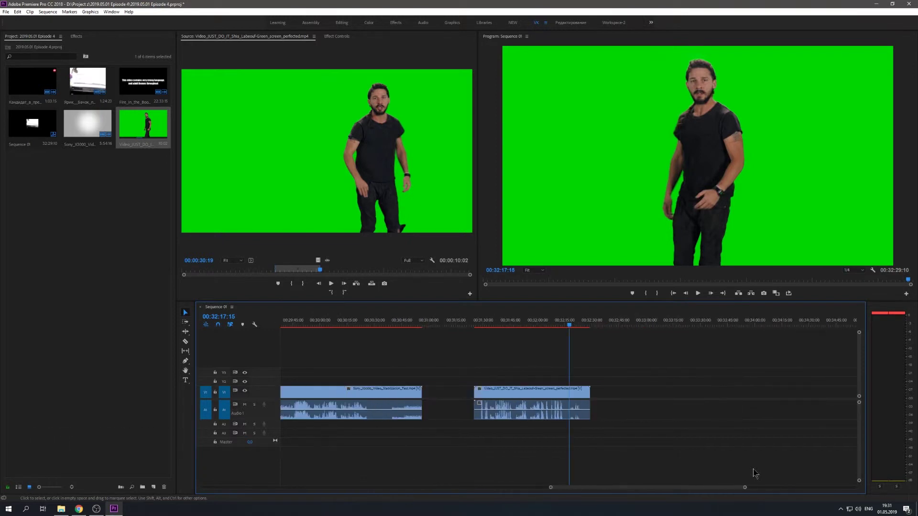
{"action": "scroll", "coordinate": [755, 474], "scroll_direction": "up", "scroll_amount": 1, "text": "alt"}
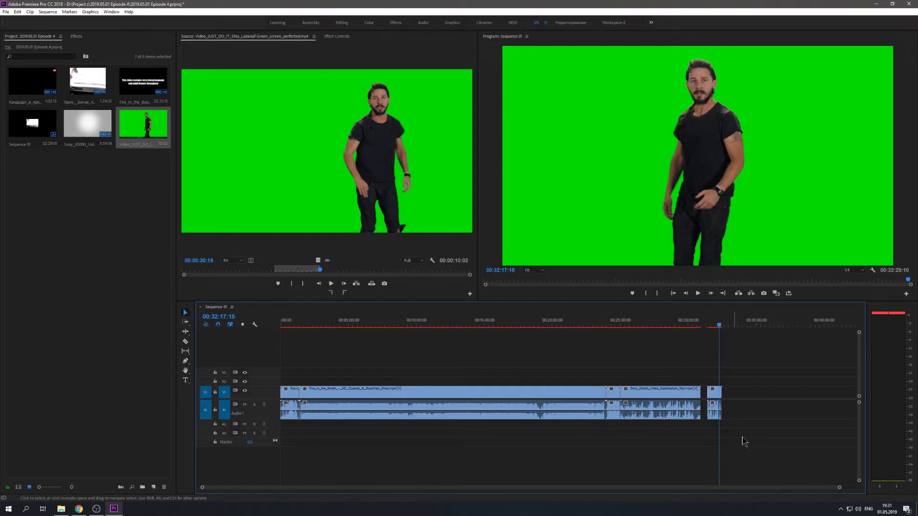
- Place the JUST_DO_IT clip at the start of the empty sequence, keeping the existing sequence settings
{"action": "left_click", "coordinate": [772, 411]}
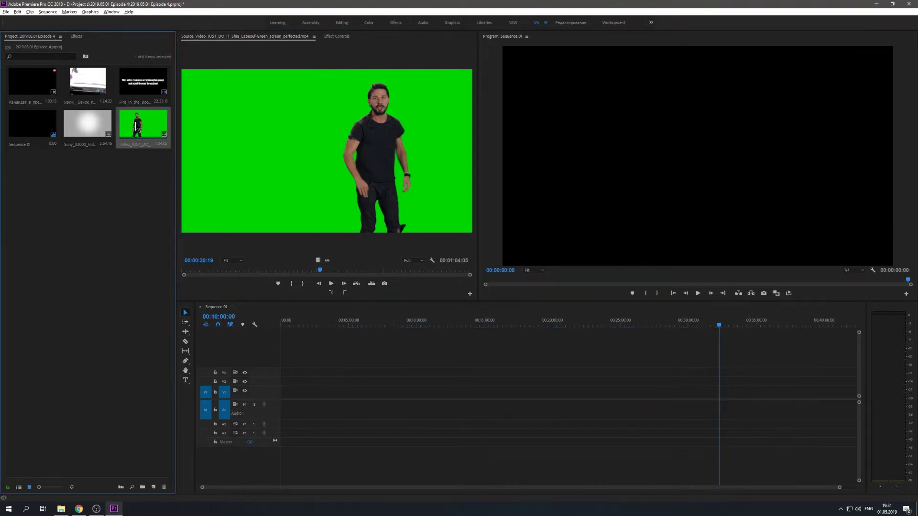
{"action": "left_click_drag", "start_coordinate": [143, 125], "coordinate": [290, 393]}
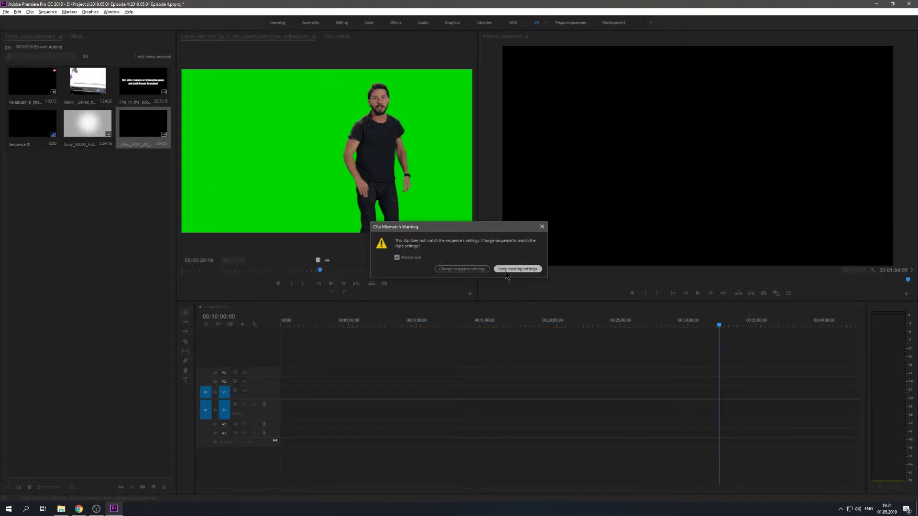
{"action": "left_click", "coordinate": [517, 269]}
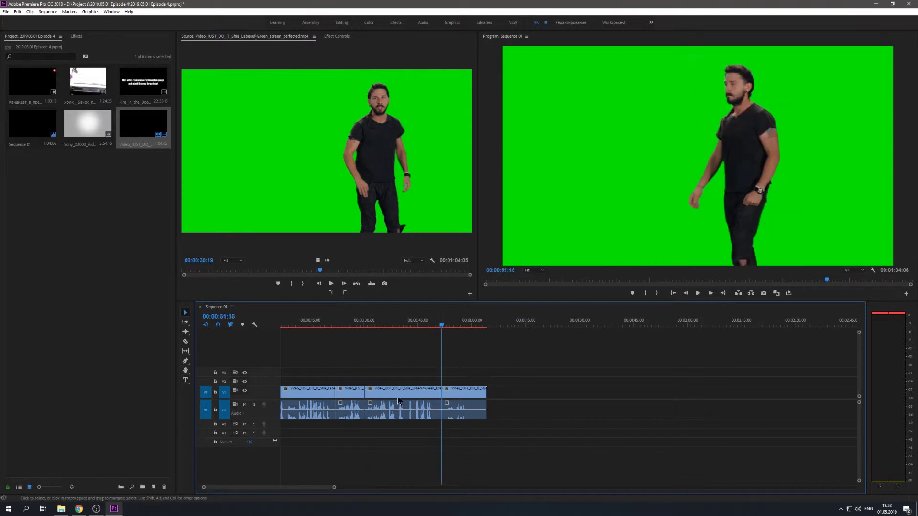
- Move the third and first pieces of the split JUST_DO_IT clip past the last piece, leaving gaps between them
{"action": "left_click_drag", "start_coordinate": [400, 405], "coordinate": [545, 405]}
{"action": "left_click_drag", "start_coordinate": [306, 406], "coordinate": [635, 405]}
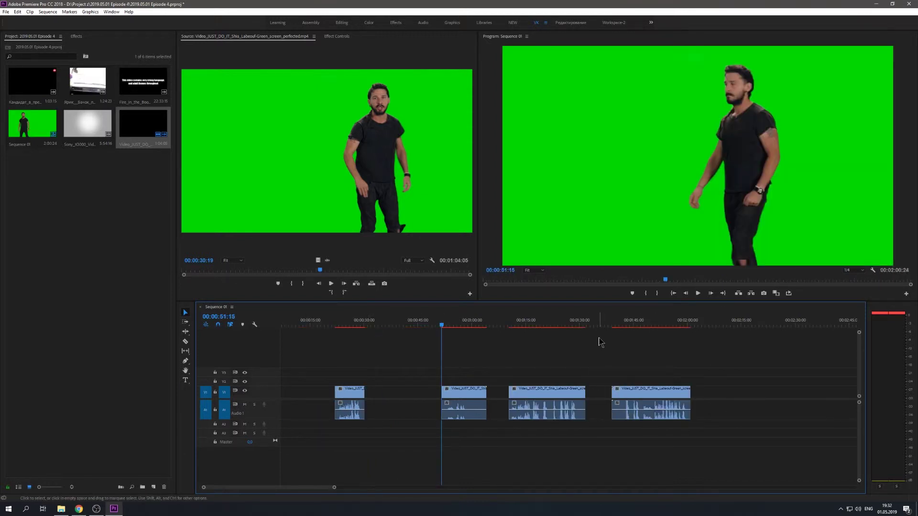
- Preview the Кандидат and JUST_DO_IT clips in the Source monitor, scrubbing and playing the opening of JUST_DO_IT
{"action": "double_click", "coordinate": [34, 91]}
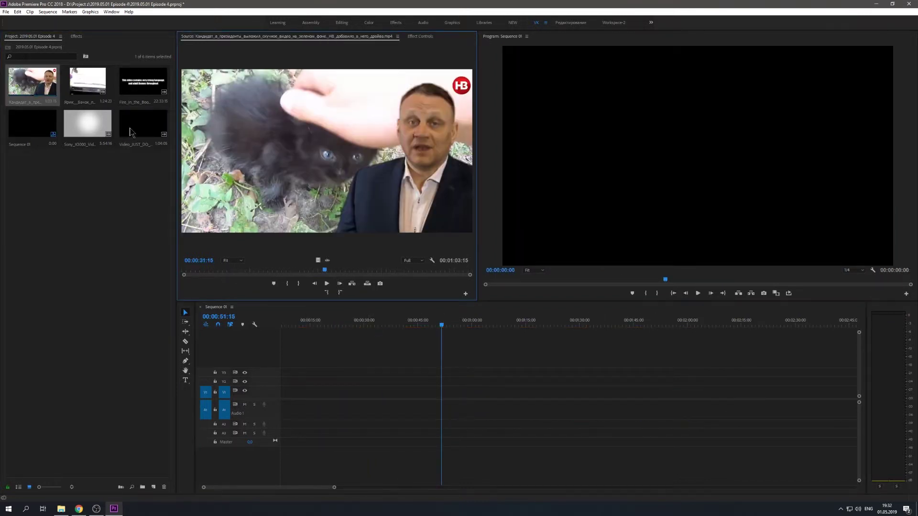
{"action": "double_click", "coordinate": [131, 132]}
{"action": "left_click_drag", "start_coordinate": [189, 273], "coordinate": [268, 274]}
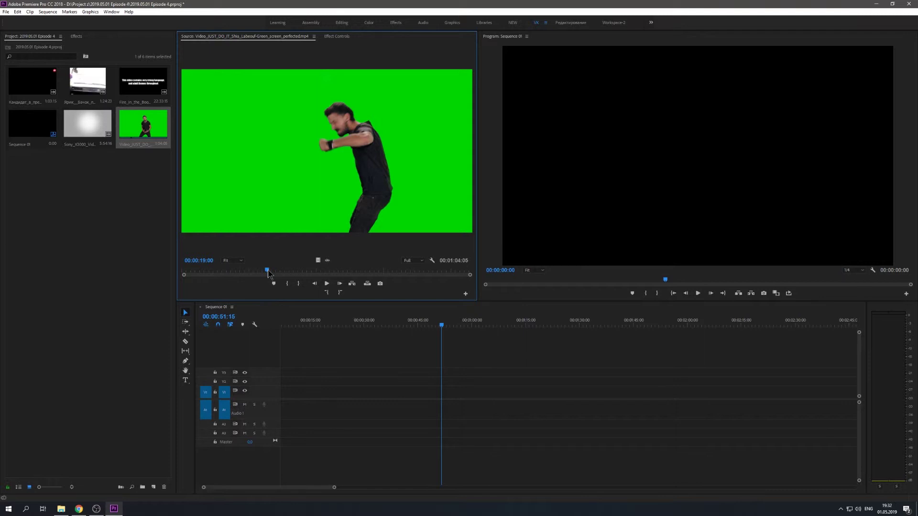
{"action": "left_click_drag", "start_coordinate": [268, 273], "coordinate": [188, 274]}
{"action": "key", "text": "space"}
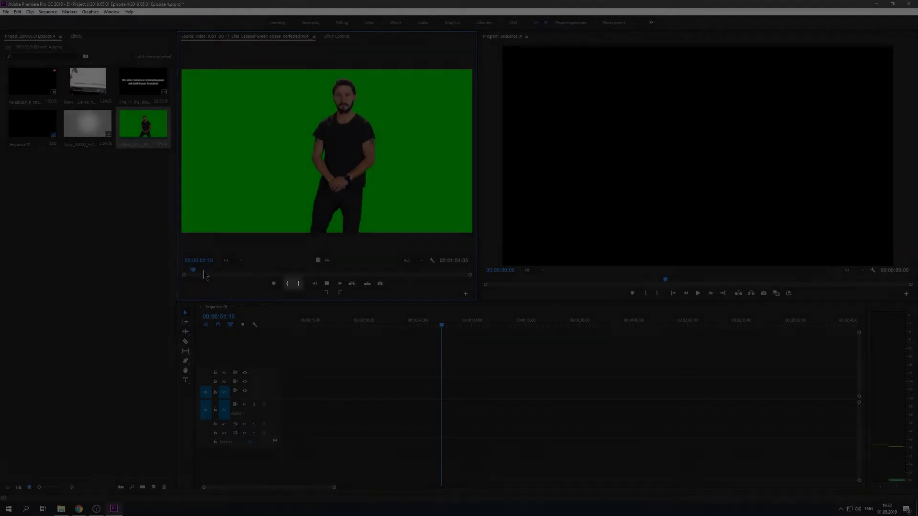
{"action": "key", "text": "space"}
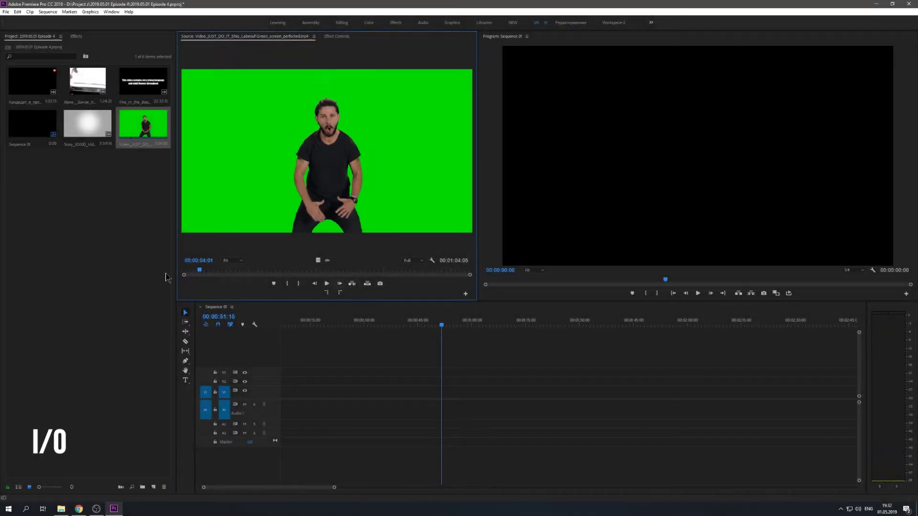
- Place the JUST_DO_IT source clip at the start of the sequence and overwrite a second copy in at 00:01:26:05
{"action": "left_click_drag", "start_coordinate": [292, 175], "coordinate": [282, 399]}
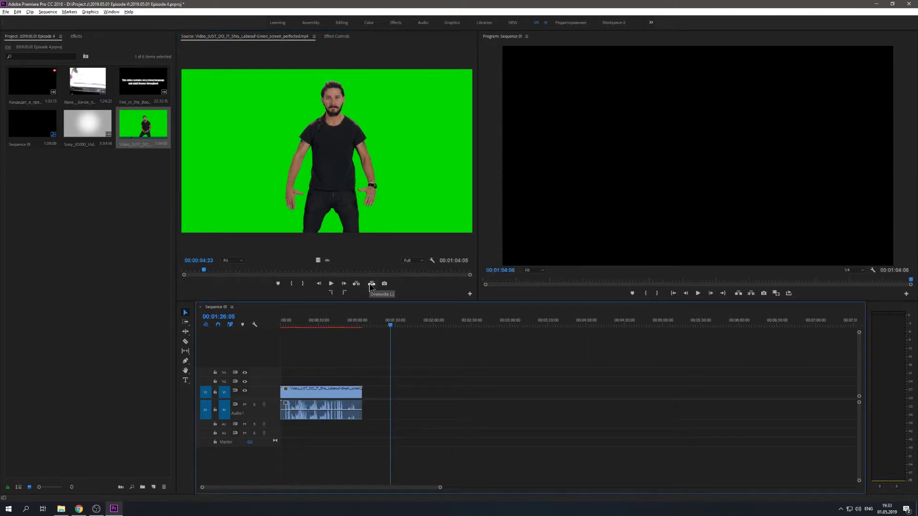
{"action": "left_click", "coordinate": [390, 323]}
{"action": "left_click", "coordinate": [371, 284]}
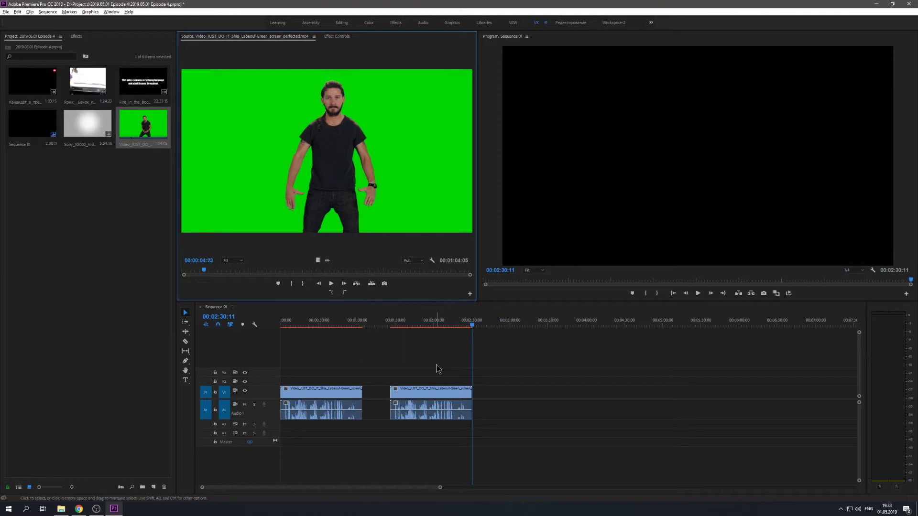
- Insert another copy of the JUST_DO_IT source clip at 00:01:12:03, in the gap between the two copies
{"action": "left_click", "coordinate": [372, 325]}
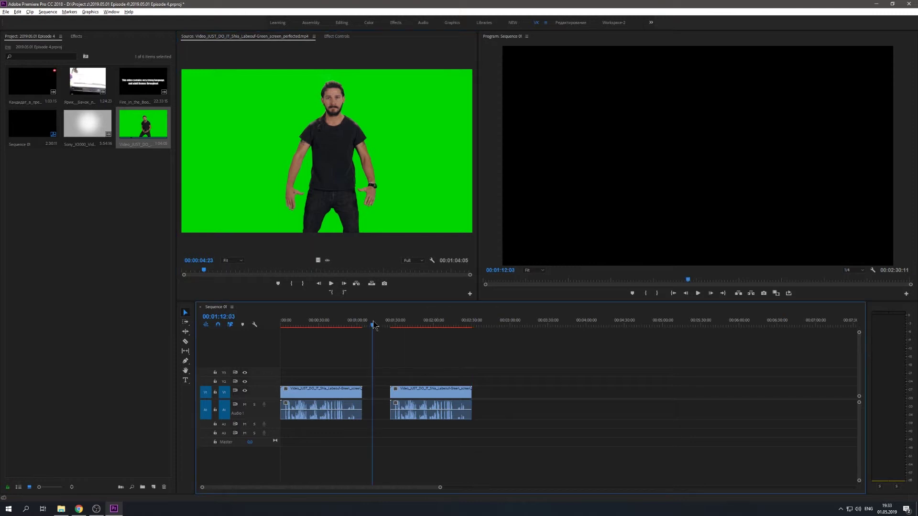
{"action": "left_click", "coordinate": [356, 283]}
{"action": "left_click", "coordinate": [356, 283]}
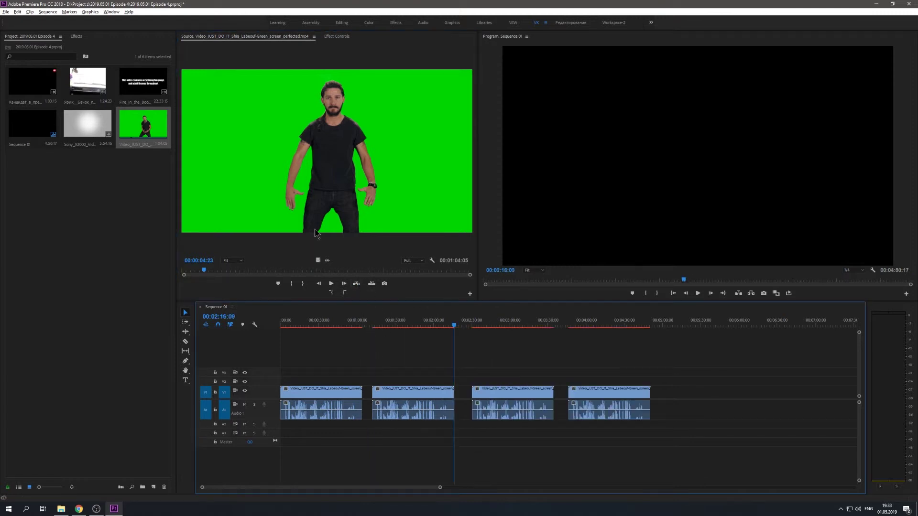
- Add only the video of the JUST_DO_IT source clip after the last copy, add only its audio at about 00:05:30:00, and open the Source monitor's Button Editor
{"action": "left_click_drag", "start_coordinate": [318, 260], "coordinate": [664, 394]}
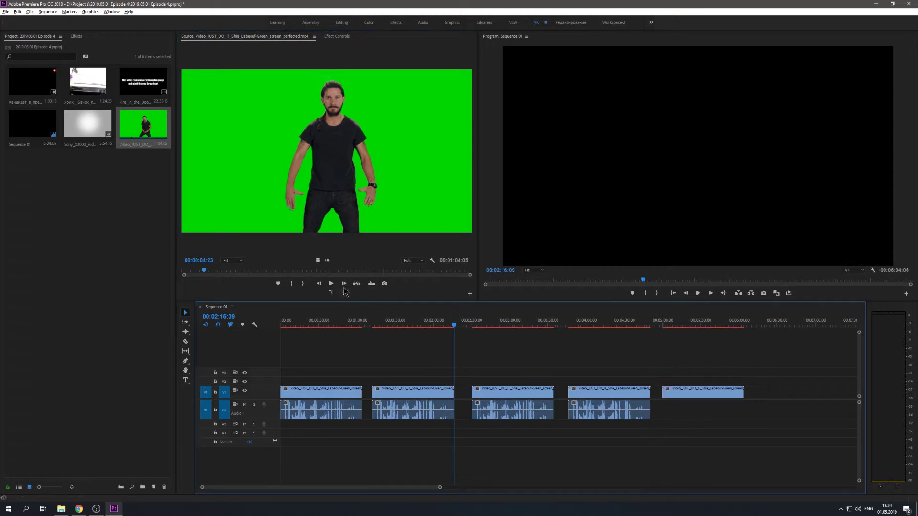
{"action": "left_click_drag", "start_coordinate": [328, 260], "coordinate": [702, 410]}
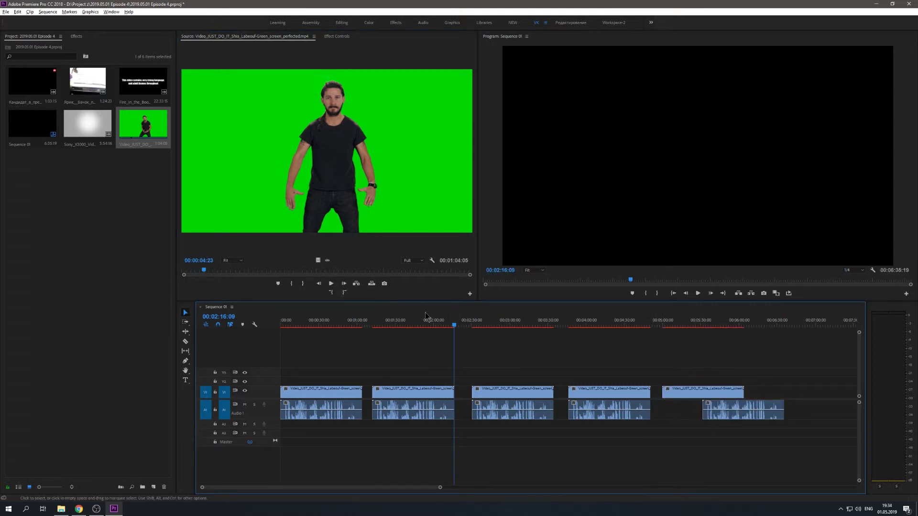
{"action": "left_click", "coordinate": [470, 295]}
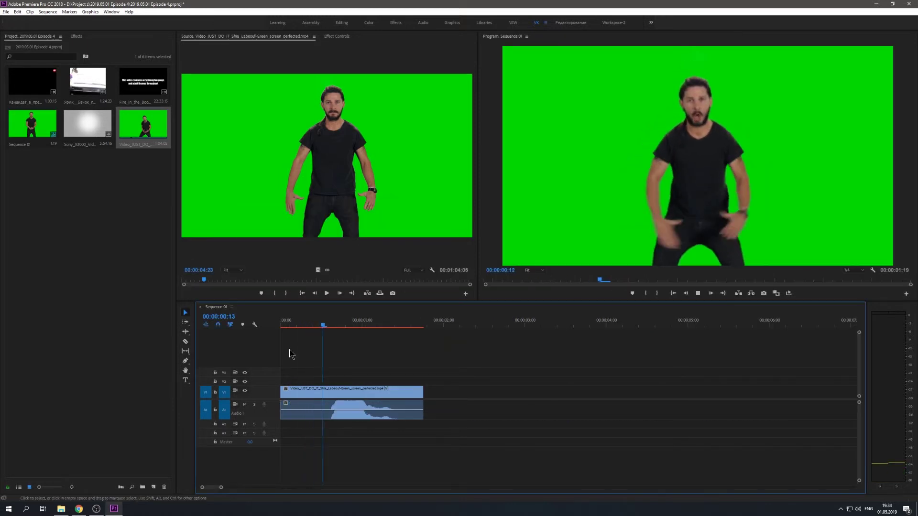
- Select the short JUST_DO_IT clip in the sequence, show its effect controls and expand its Motion settings
{"action": "left_click", "coordinate": [354, 393]}
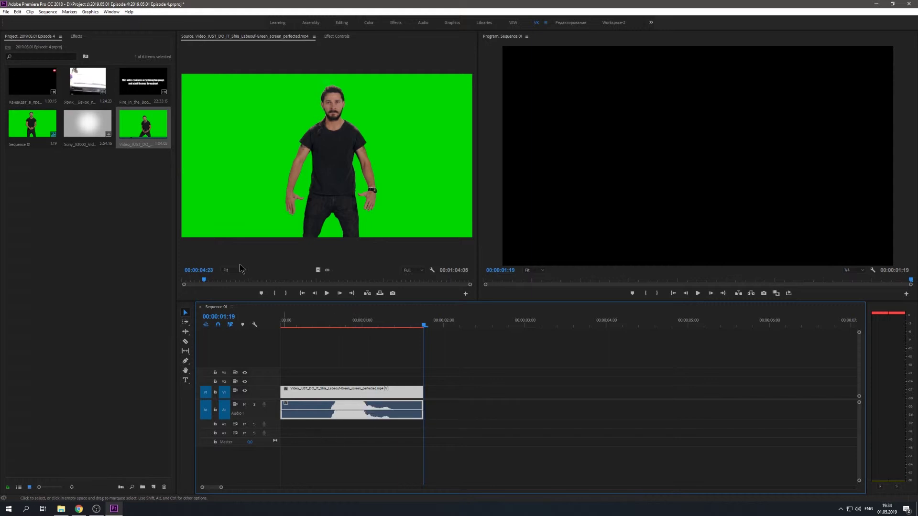
{"action": "left_click", "coordinate": [336, 37]}
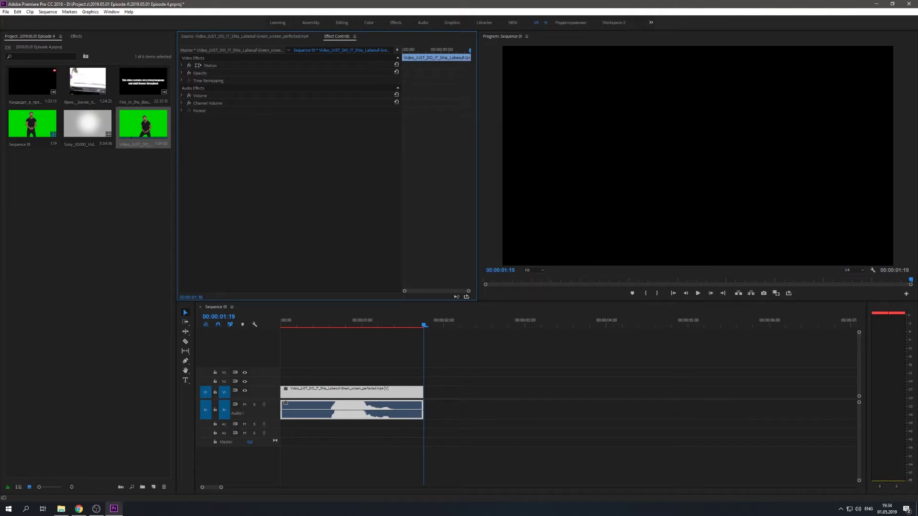
{"action": "left_click", "coordinate": [182, 66]}
{"action": "left_click", "coordinate": [438, 50]}
- Undo the trial changes to the clip's Motion settings, then try one more Motion adjustment and undo it
{"action": "key", "text": "ctrl+z"}
{"action": "key", "text": "ctrl+z"}
{"action": "key", "text": "ctrl+z"}
{"action": "left_click_drag", "start_coordinate": [290, 104], "coordinate": [296, 99]}
{"action": "key", "text": "ctrl+z"}
- Expand the JUST_DO_IT clip's Volume settings to try a lower Level, and deselect the clip
{"action": "left_click", "coordinate": [182, 148]}
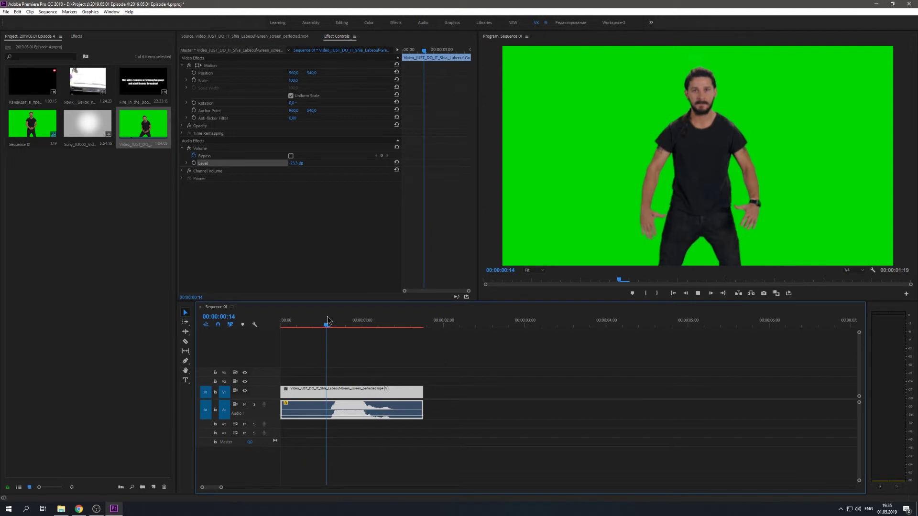
{"action": "left_click", "coordinate": [338, 271]}
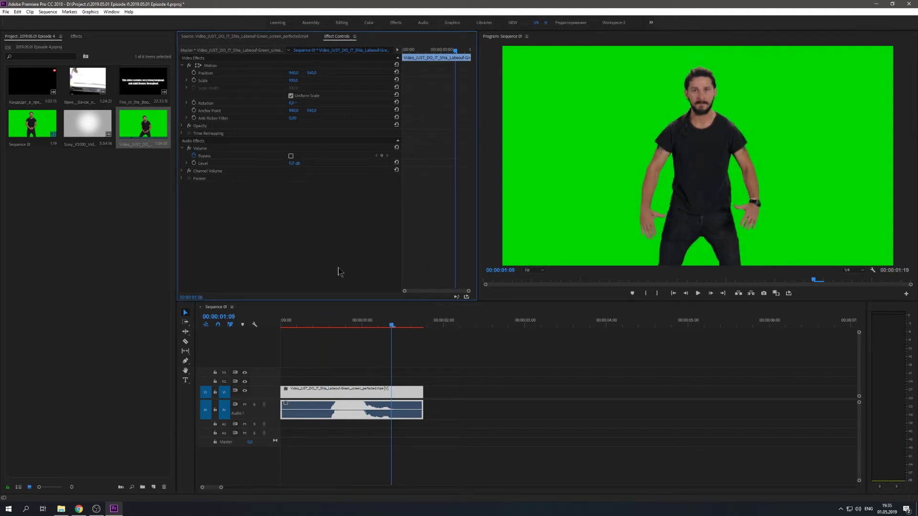
{"action": "left_click", "coordinate": [354, 364]}
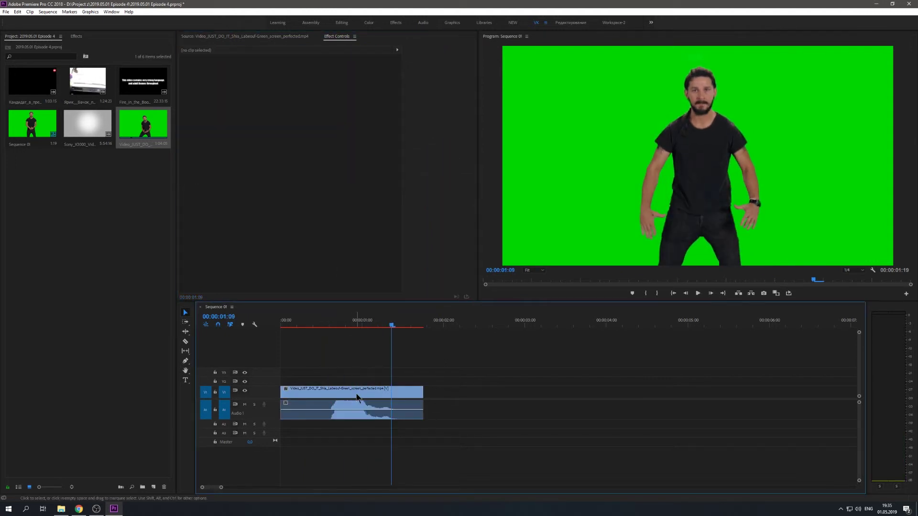
- Try slowing the JUST_DO_IT clip down with the Speed/Duration settings and play the result
{"action": "right_click", "coordinate": [356, 397]}
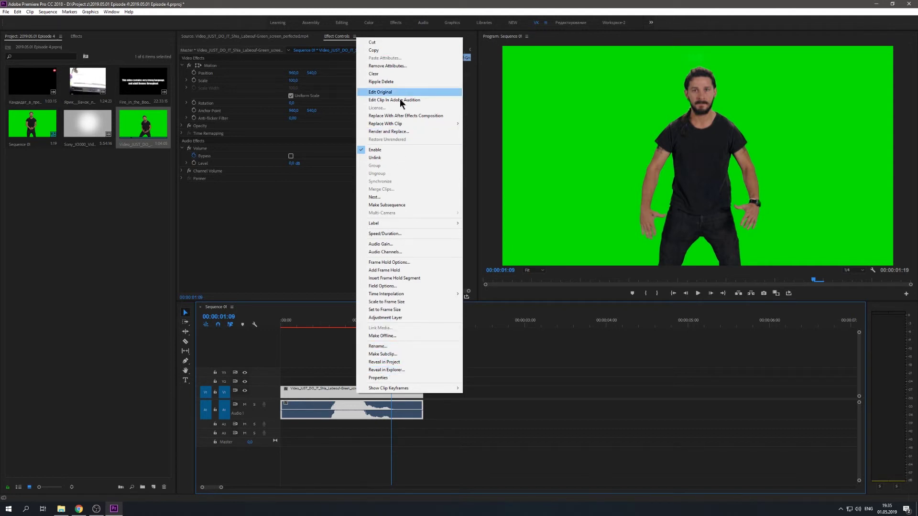
{"action": "left_click", "coordinate": [415, 234]}
{"action": "left_click", "coordinate": [464, 249]}
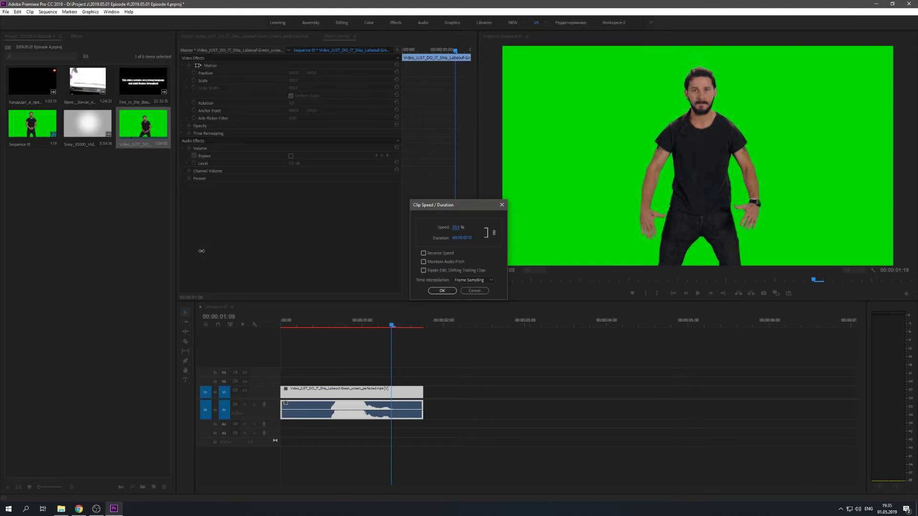
{"action": "left_click", "coordinate": [442, 291]}
{"action": "key", "text": "space"}
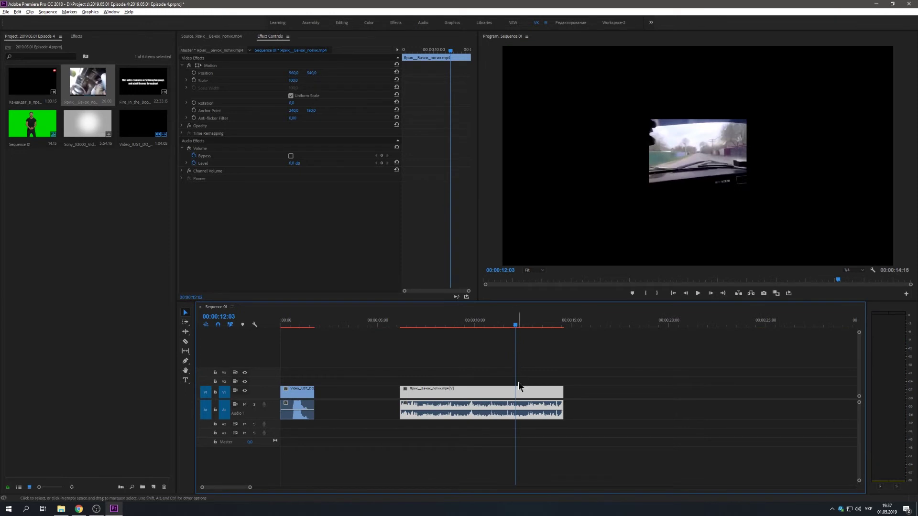
- Try Scale to Frame Size on the car footage clip, undo it and apply it once more
{"action": "right_click", "coordinate": [516, 389]}
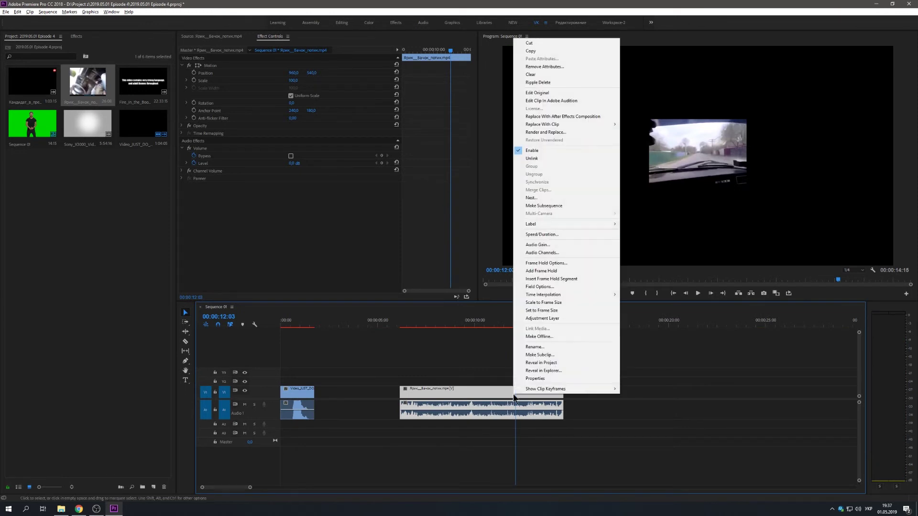
{"action": "left_click", "coordinate": [552, 303]}
{"action": "key", "text": "ctrl+z"}
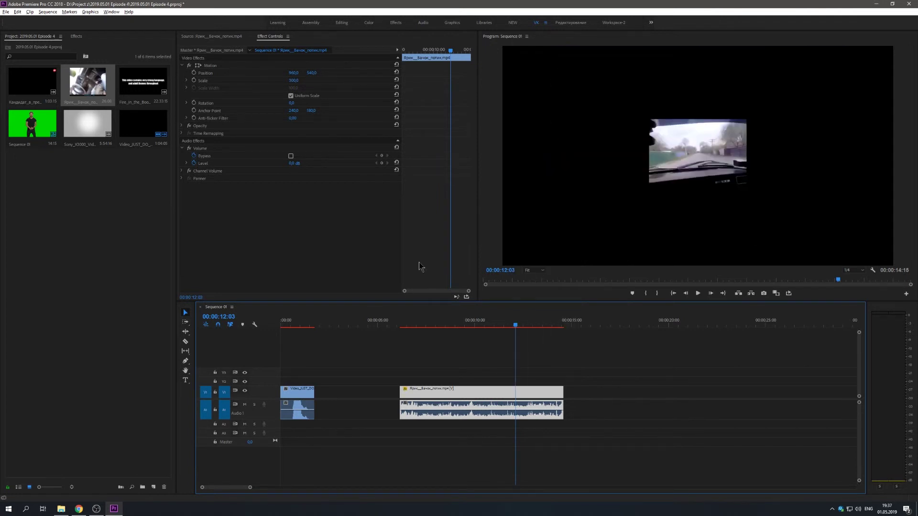
{"action": "right_click", "coordinate": [515, 389]}
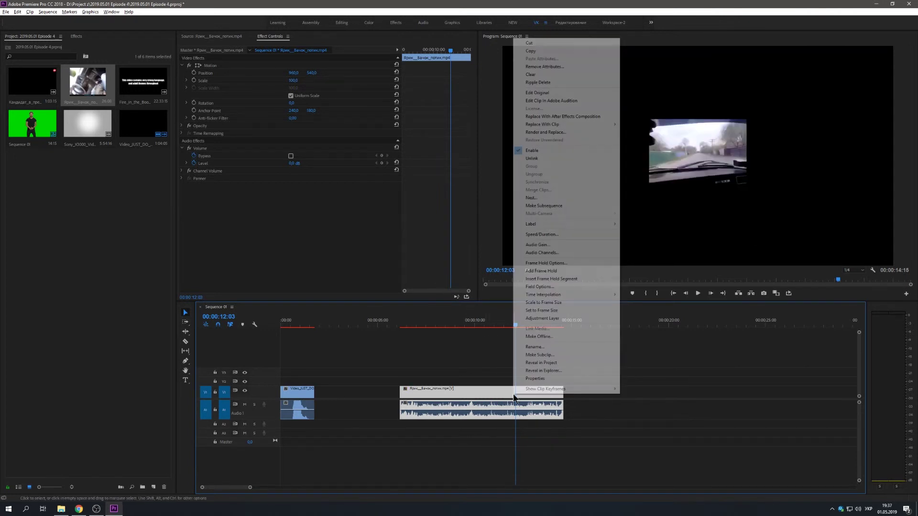
{"action": "left_click", "coordinate": [552, 303]}
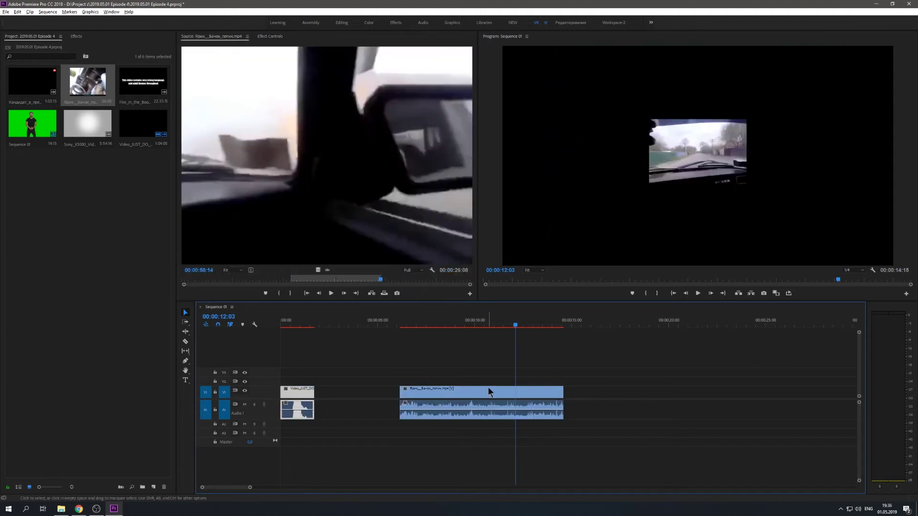
- Scale the car footage clip to the sequence's frame size and show its effect controls to try a different Scale
{"action": "left_click", "coordinate": [488, 391]}
{"action": "right_click", "coordinate": [488, 393]}
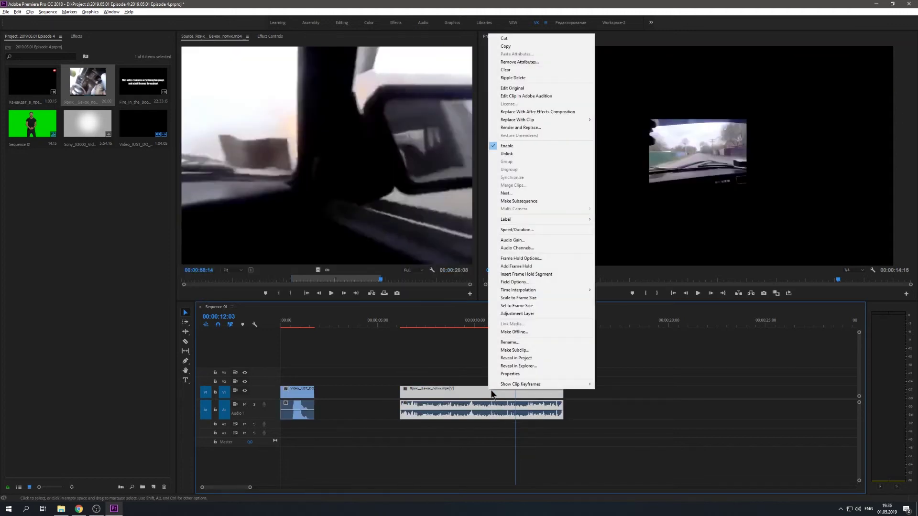
{"action": "left_click", "coordinate": [530, 298]}
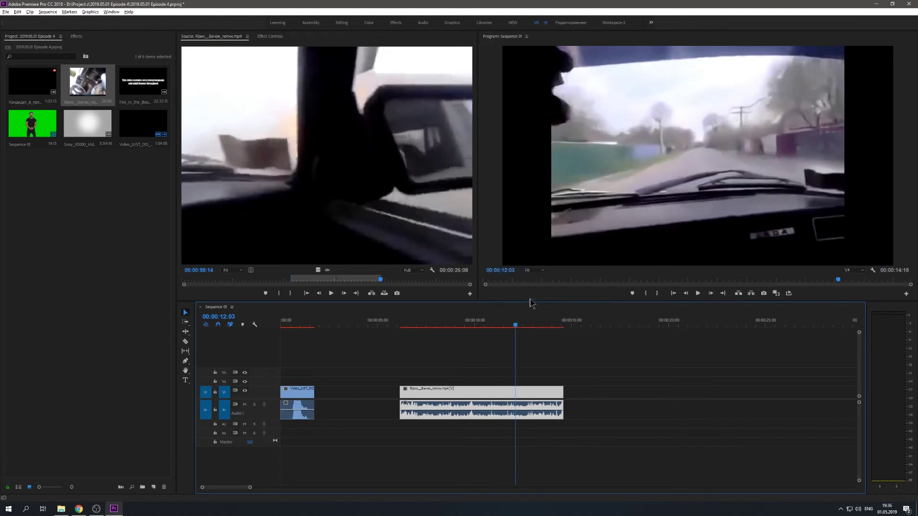
{"action": "left_click", "coordinate": [274, 37]}
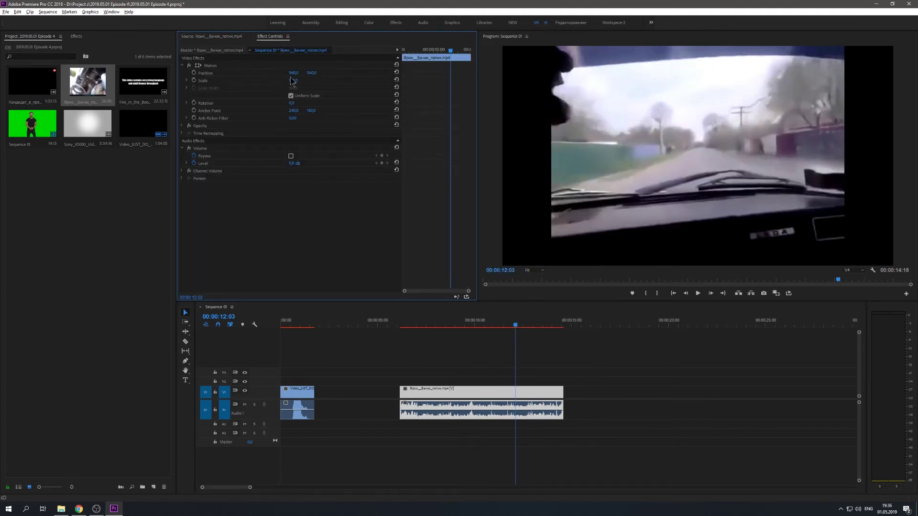
{"action": "left_click_drag", "start_coordinate": [300, 85], "coordinate": [363, 85]}
- Nest the selected car footage and JUST_DO_IT clips under the suggested name and open the nested sequence
{"action": "right_click", "coordinate": [448, 403]}
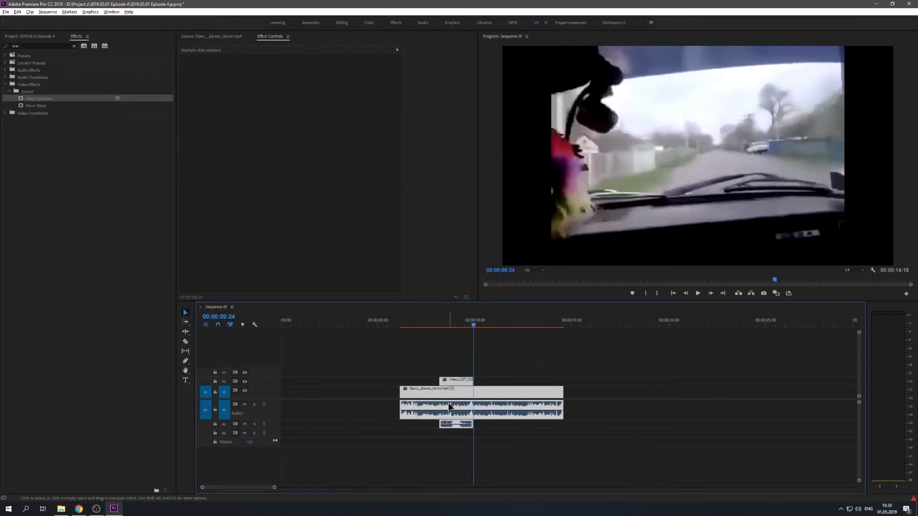
{"action": "right_click", "coordinate": [449, 409]}
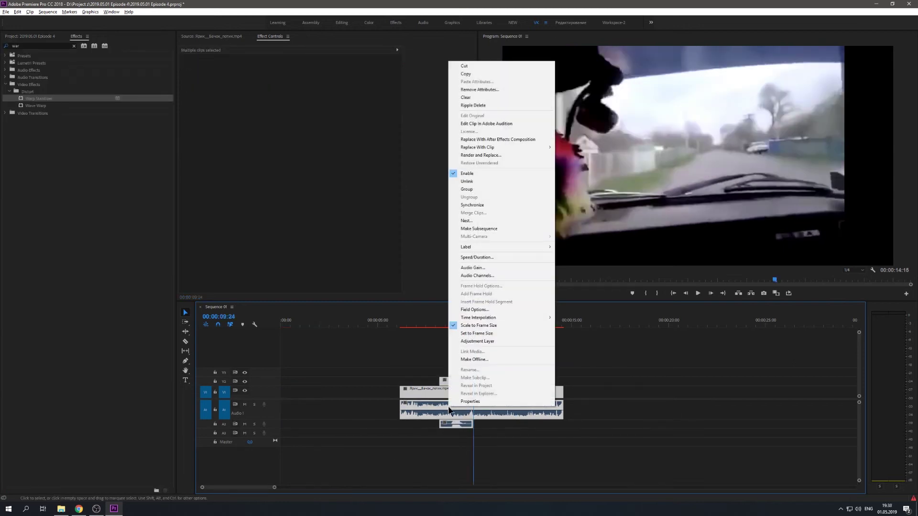
{"action": "left_click", "coordinate": [468, 221]}
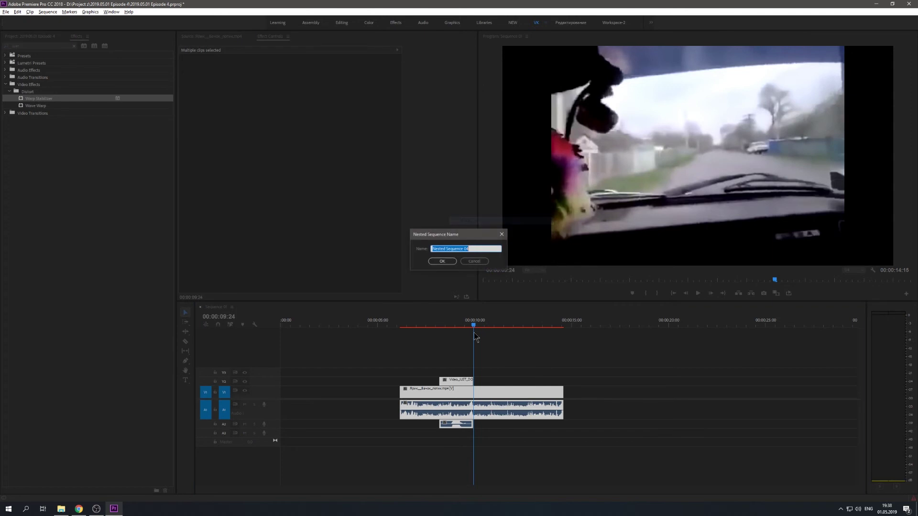
{"action": "left_click", "coordinate": [452, 263]}
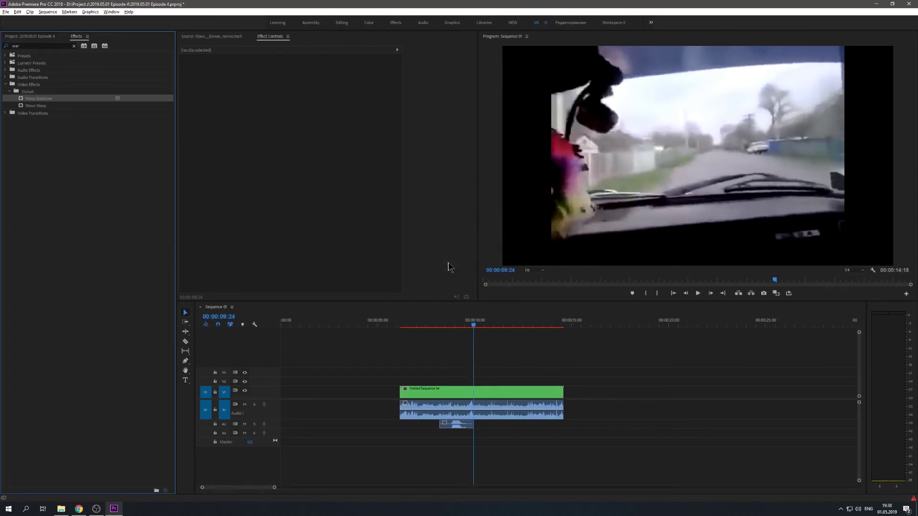
{"action": "double_click", "coordinate": [442, 393]}
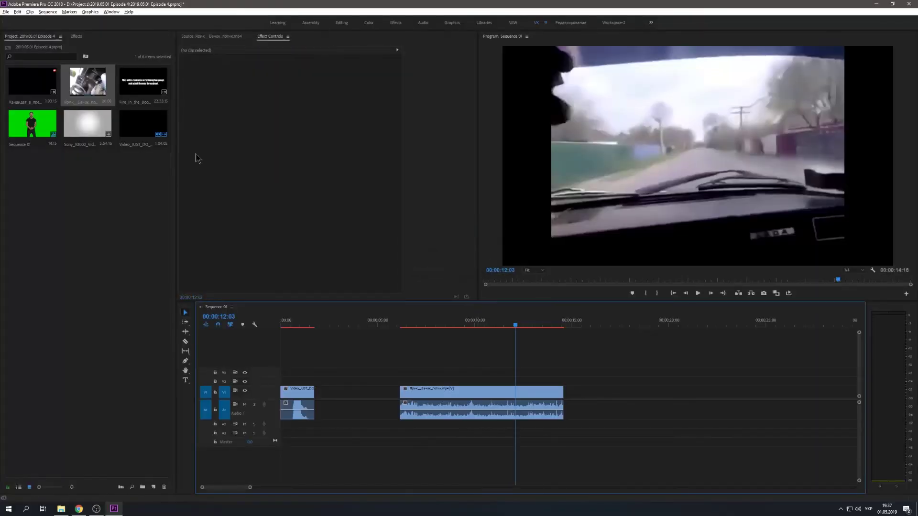
- Search the effects for "war", try Warp Stabilizer on the car footage clip and undo it
{"action": "key", "text": "shift+7"}
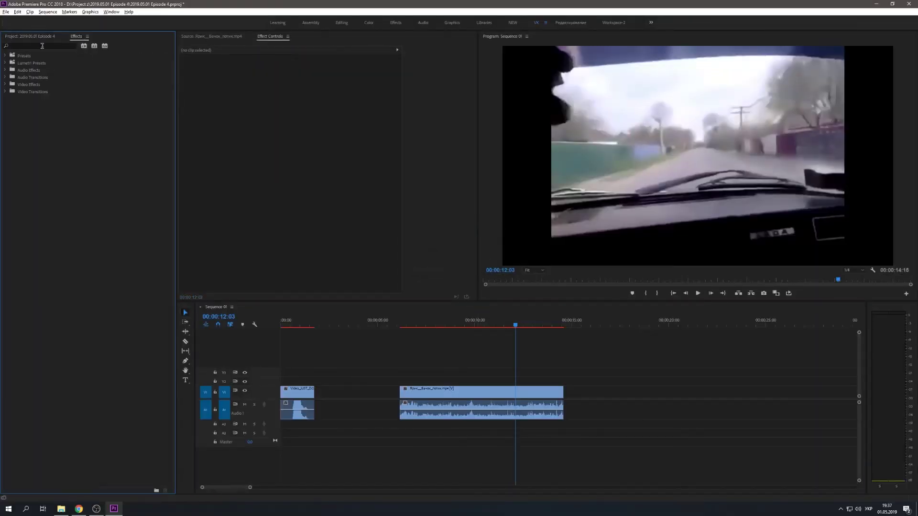
{"action": "type", "text": "шуе"}
{"action": "type", "text": "ar"}
{"action": "left_click_drag", "start_coordinate": [38, 98], "coordinate": [645, 163]}
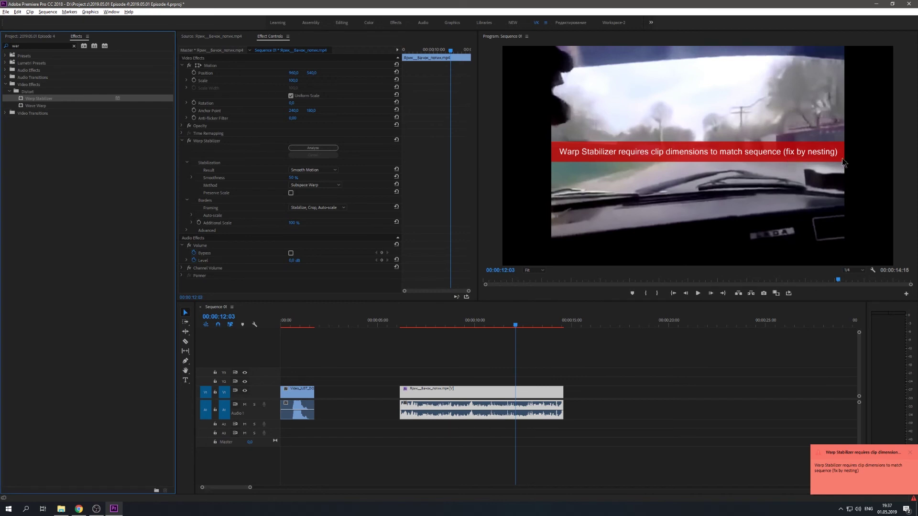
{"action": "key", "text": "ctrl+z"}
- Nest the car footage clip under the suggested name and apply Warp Stabilizer to the nested sequence
{"action": "right_click", "coordinate": [479, 390]}
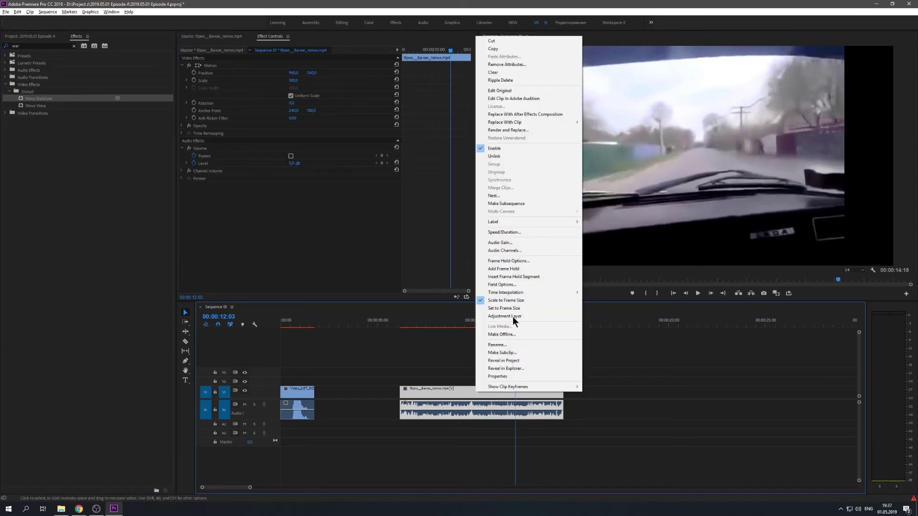
{"action": "left_click", "coordinate": [499, 196]}
{"action": "left_click", "coordinate": [442, 261]}
{"action": "left_click_drag", "start_coordinate": [48, 100], "coordinate": [467, 394]}
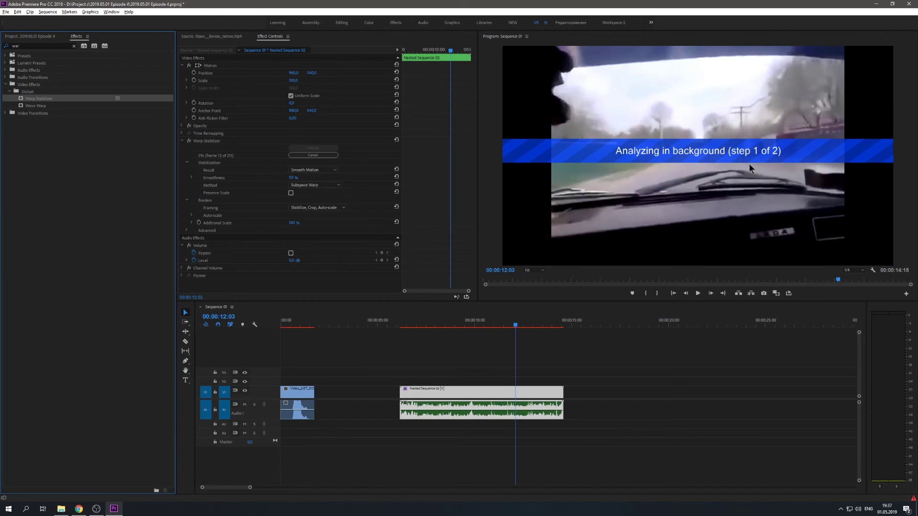